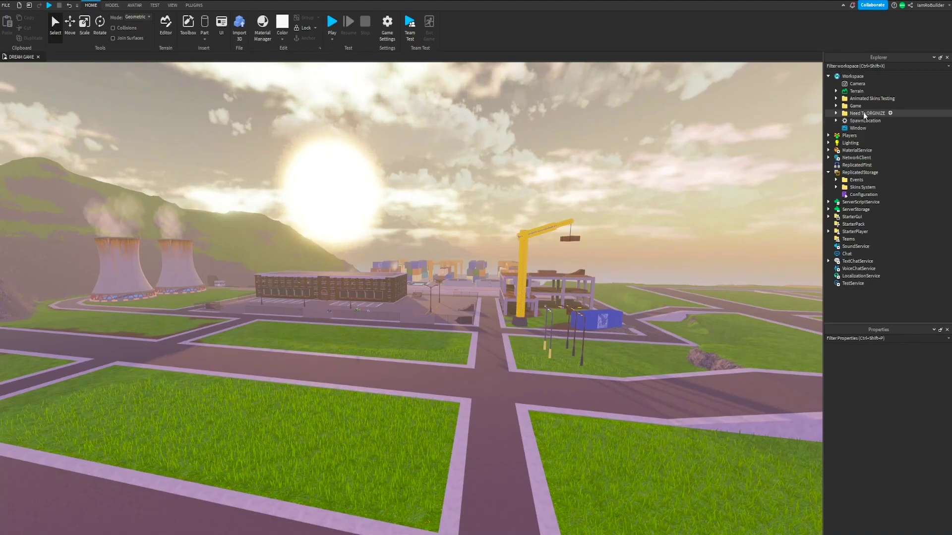
# - Expand the Need To ORGINIZE folder and scroll through its unsorted models and parts
pyautogui.click(836, 113)
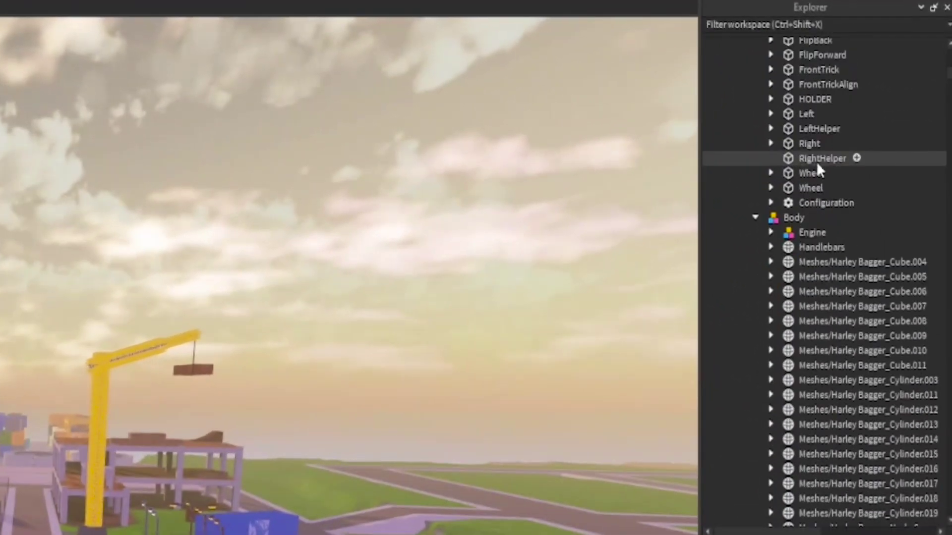
pyautogui.scroll(-20, 816, 161)
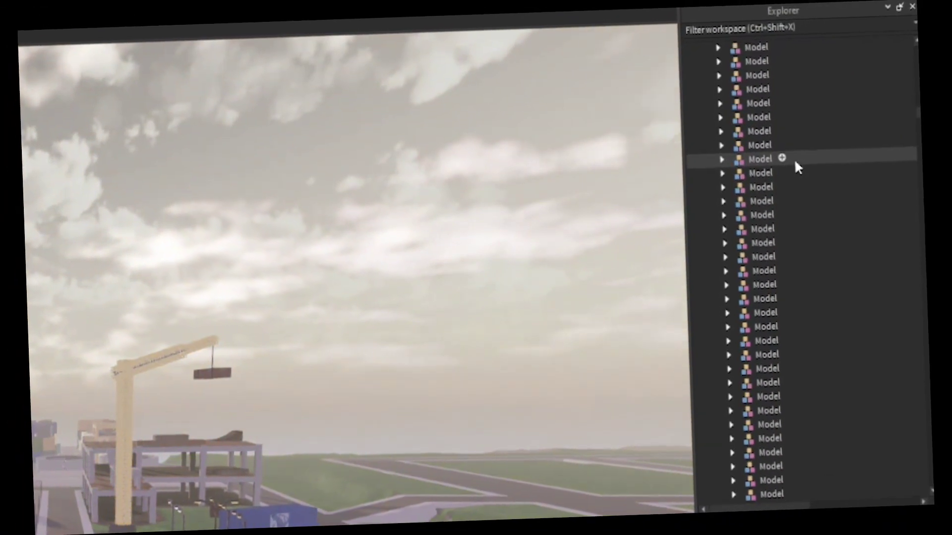
pyautogui.scroll(-15, 795, 162)
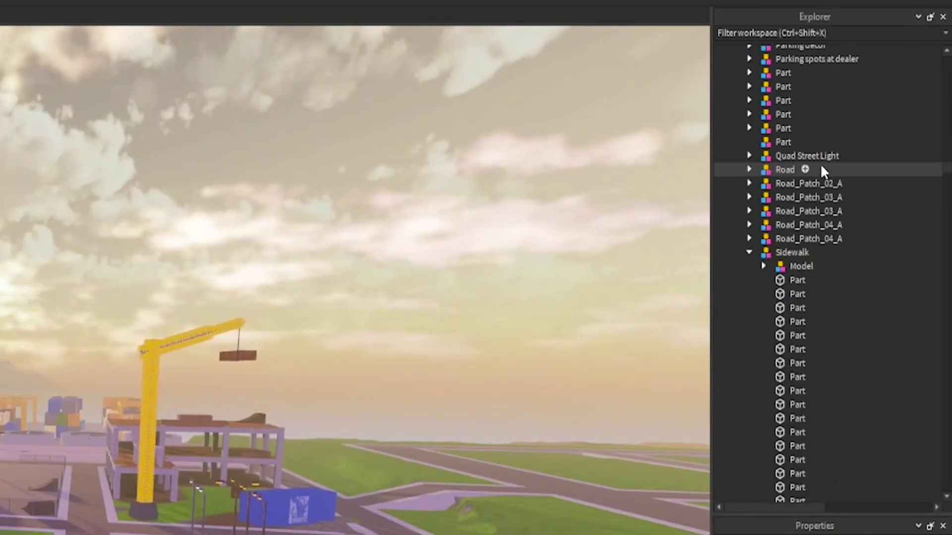
pyautogui.scroll(-12, 820, 168)
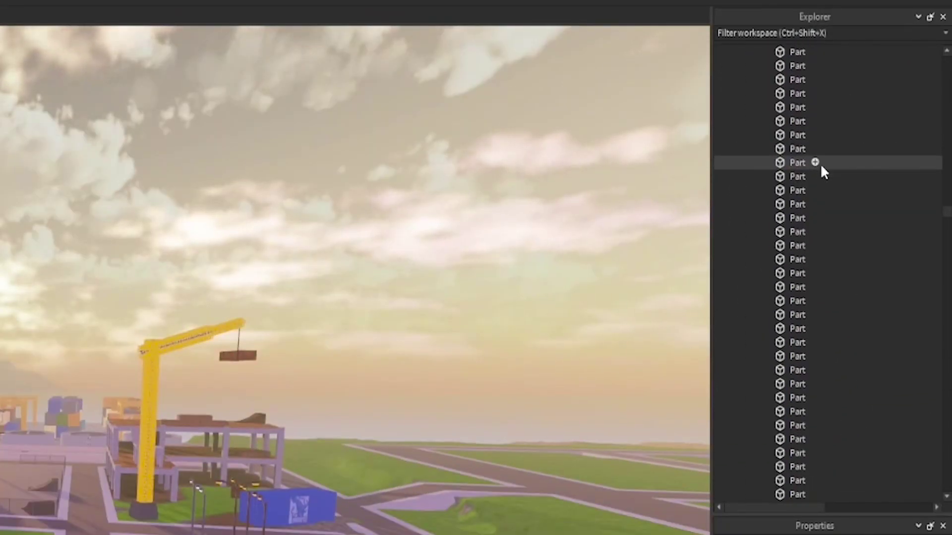
pyautogui.scroll(15, 820, 168)
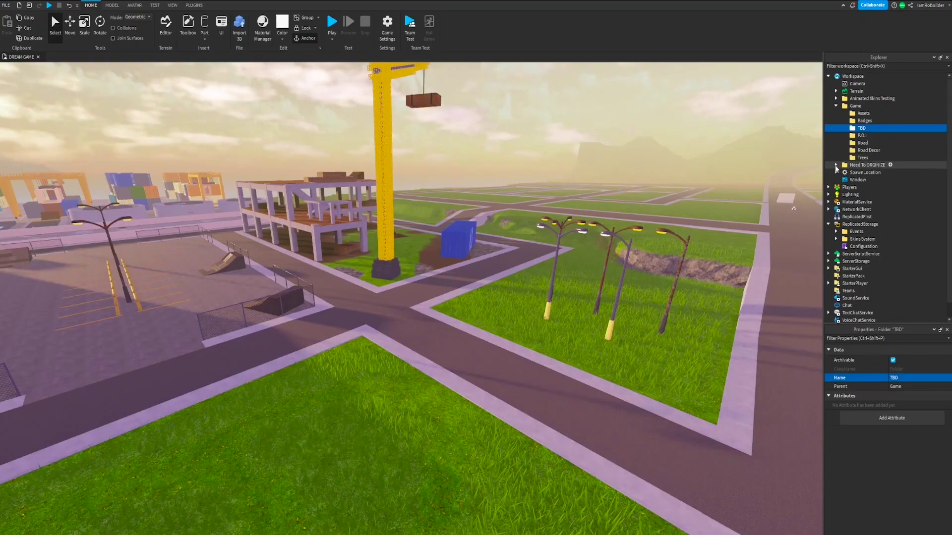
# - Delete the stray Decal and Texture, then collapse the Need To ORGINIZE folder
pyautogui.keyDown('shift'); pyautogui.click(864, 173); pyautogui.keyUp('shift')
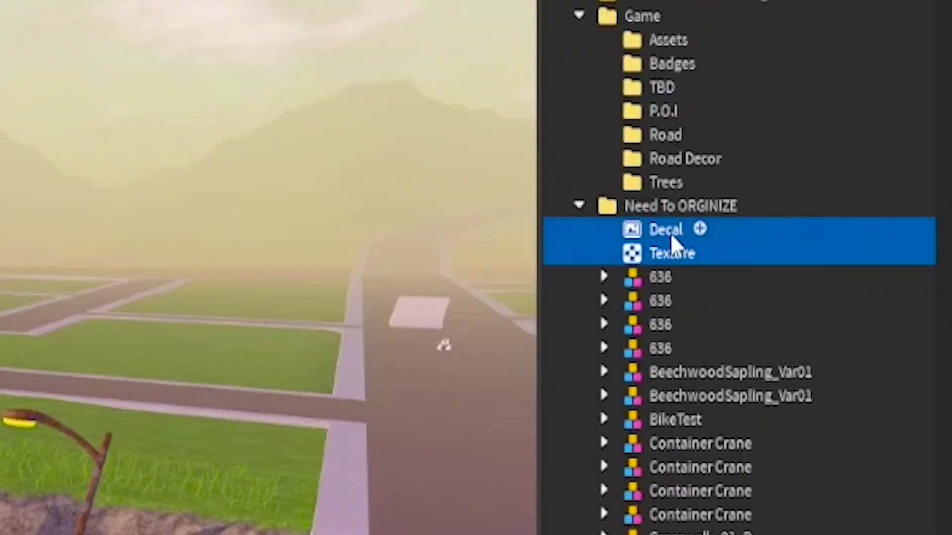
pyautogui.press('Delete')
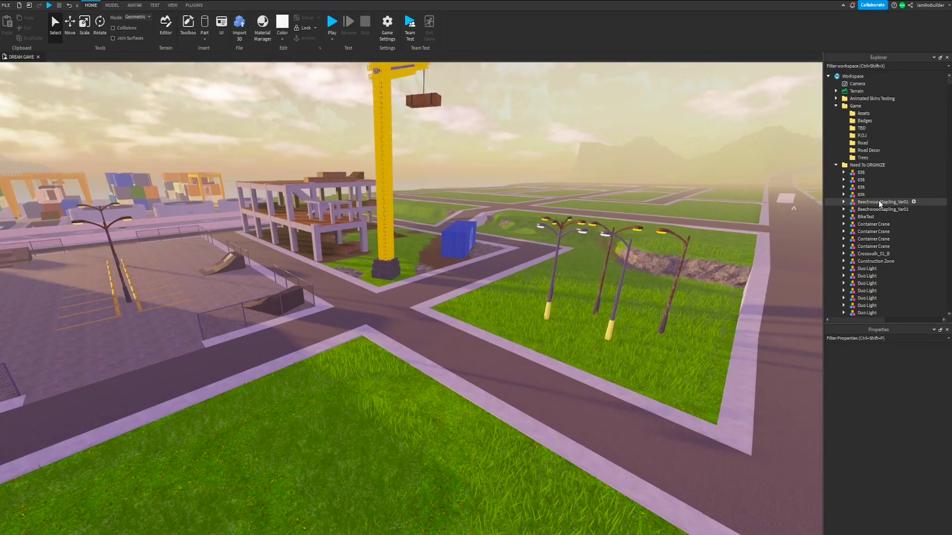
pyautogui.click(835, 165)
# - Zoom and fly the camera around the city, dropping to a low view of the park
pyautogui.scroll(-5, 609, 169)
pyautogui.scroll(6, 609, 168)
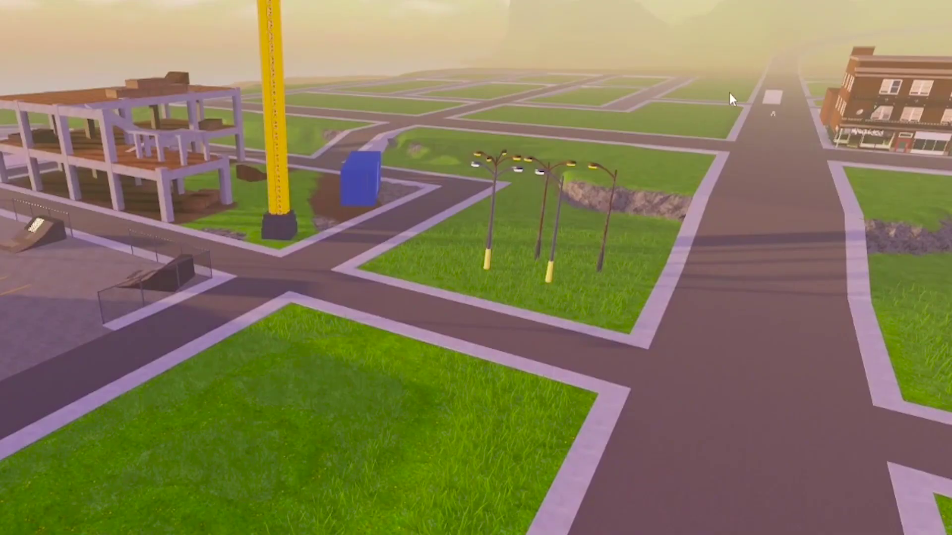
pyautogui.scroll(-6, 614, 173)
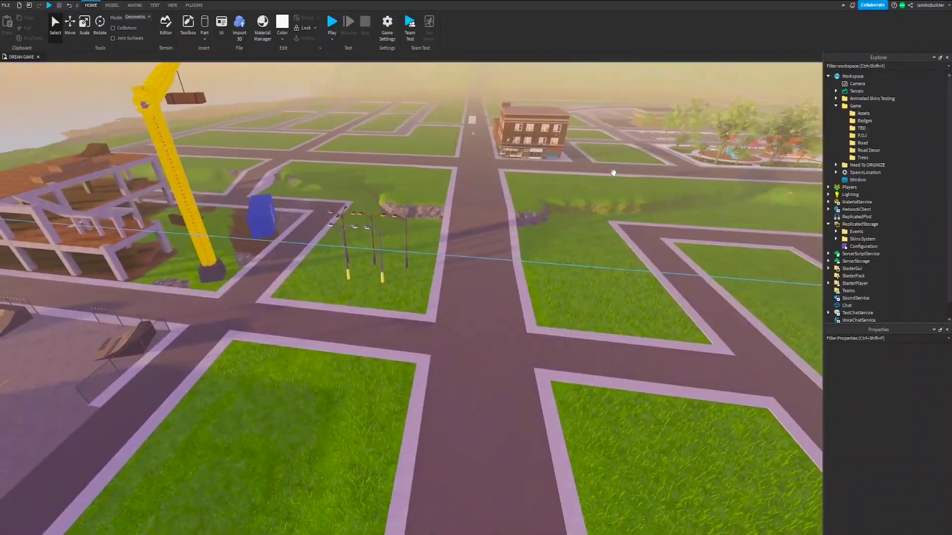
pyautogui.scroll(10, 614, 173)
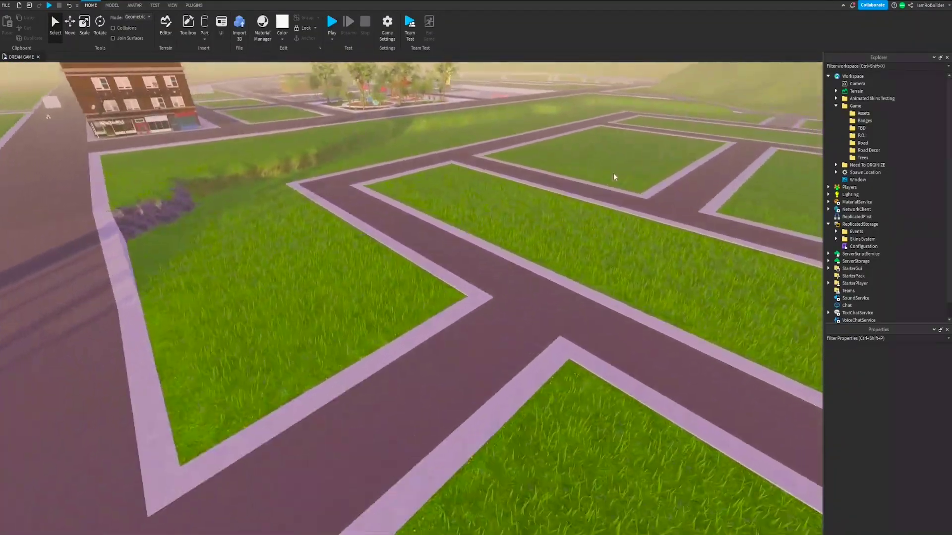
pyautogui.scroll(-5, 613, 172)
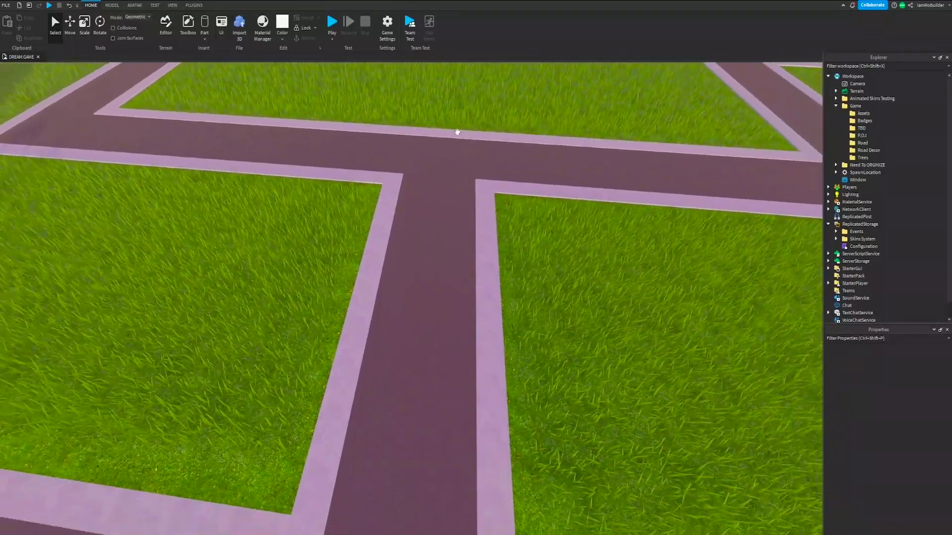
pyautogui.scroll(-8, 456, 134)
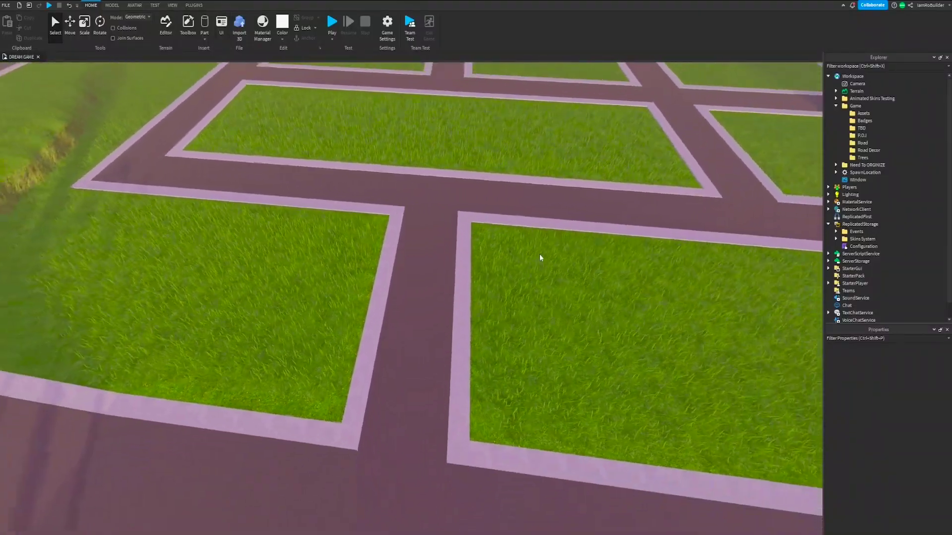
pyautogui.scroll(-10, 539, 242)
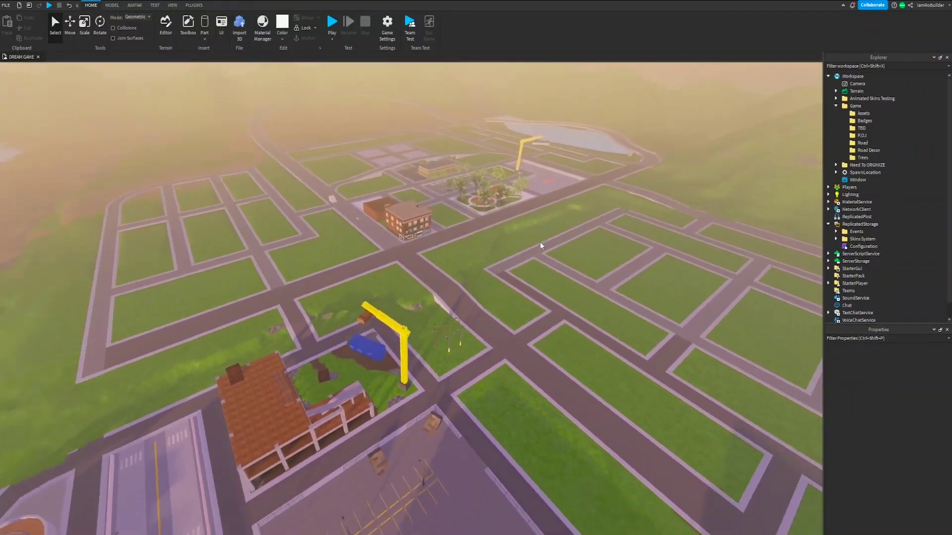
pyautogui.scroll(6, 540, 242)
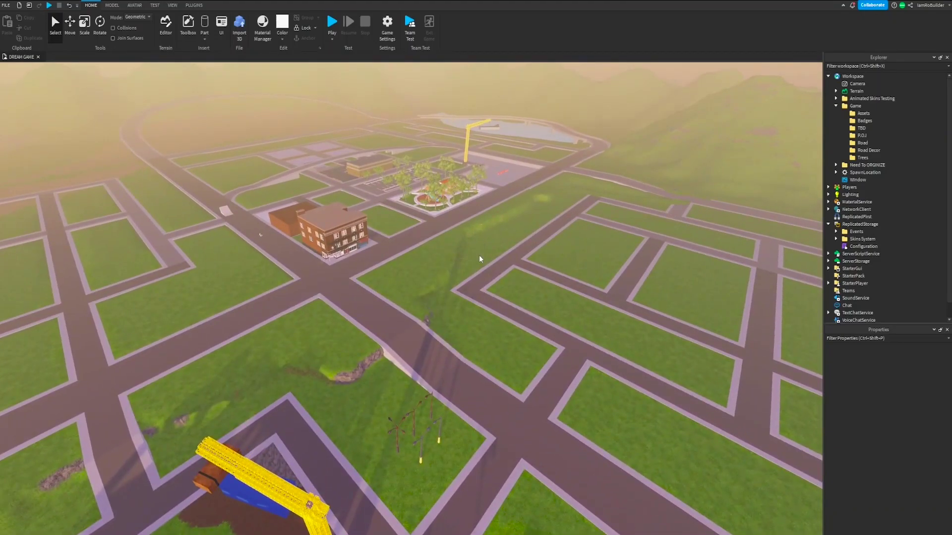
pyautogui.scroll(5, 478, 258)
pyautogui.scroll(3, 478, 258)
pyautogui.moveTo(479, 259); pyautogui.dragTo(502, 222, button='right')
pyautogui.press('w')
pyautogui.press('s')
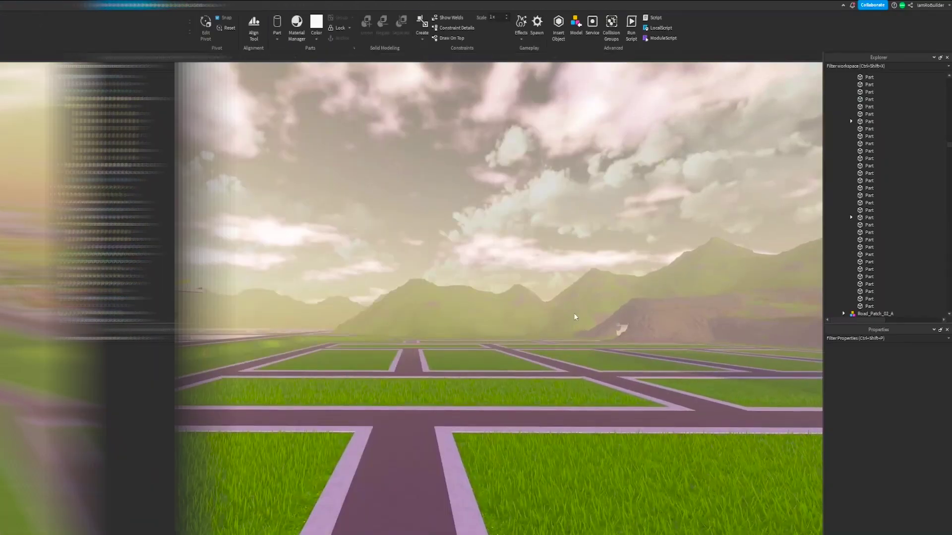
# - Fly down to the road and slide a yellow road dash over to the curb
pyautogui.moveTo(574, 313); pyautogui.dragTo(574, 313, button='right')
pyautogui.press('w')
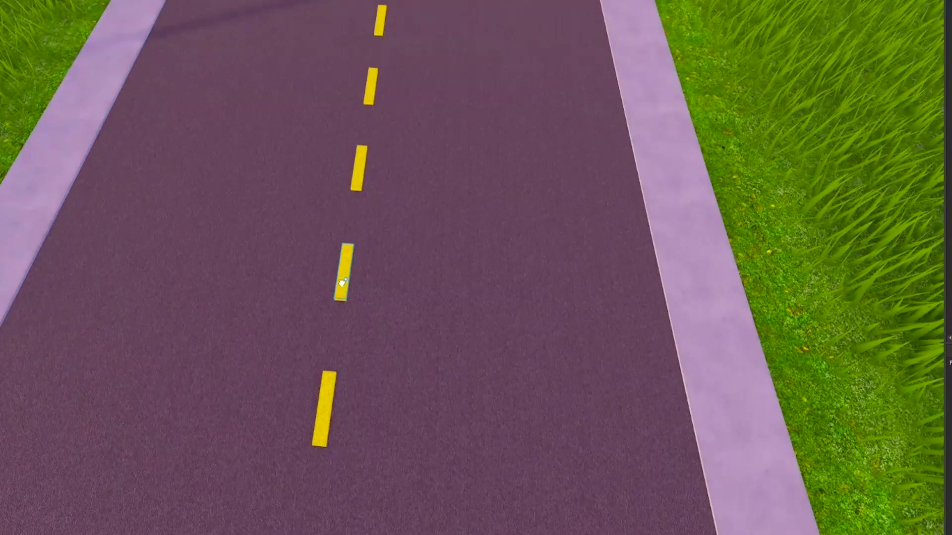
pyautogui.click(342, 283)
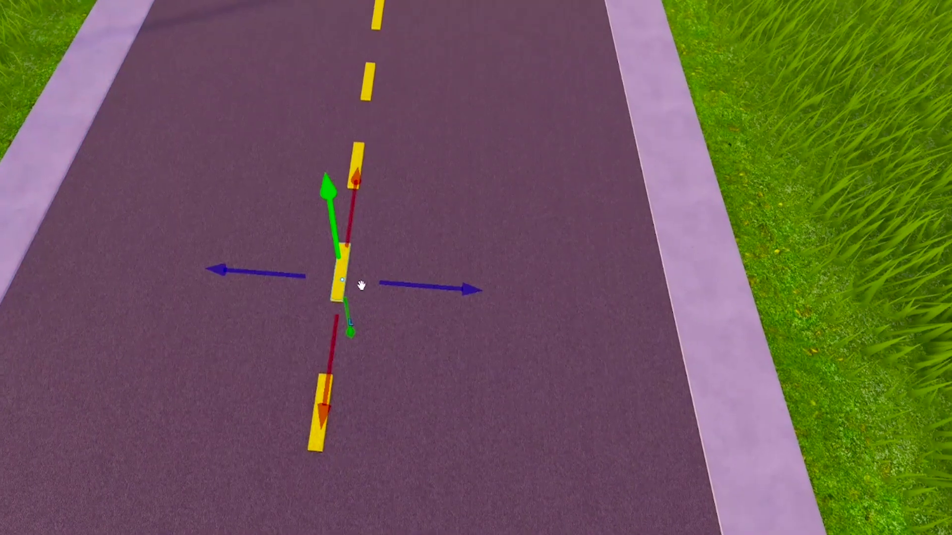
pyautogui.moveTo(373, 276); pyautogui.dragTo(584, 298)
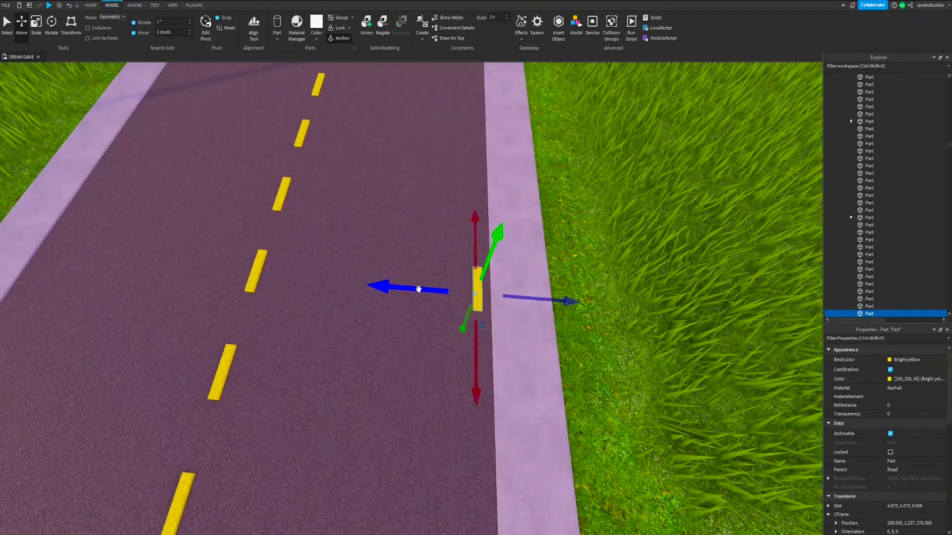
# - Switch the road marking to scaling and survey the road grid from a high aerial view
pyautogui.click(37, 22)
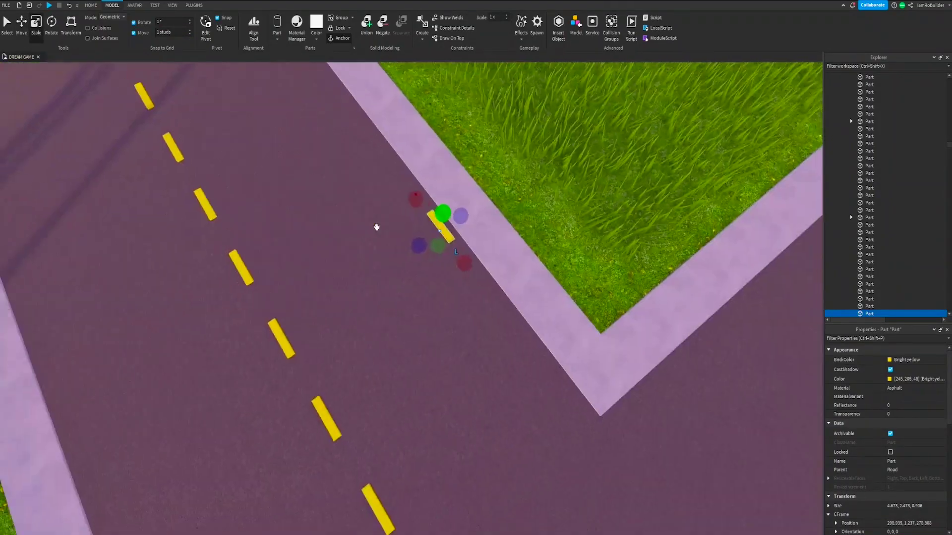
pyautogui.scroll(3, 387, 233)
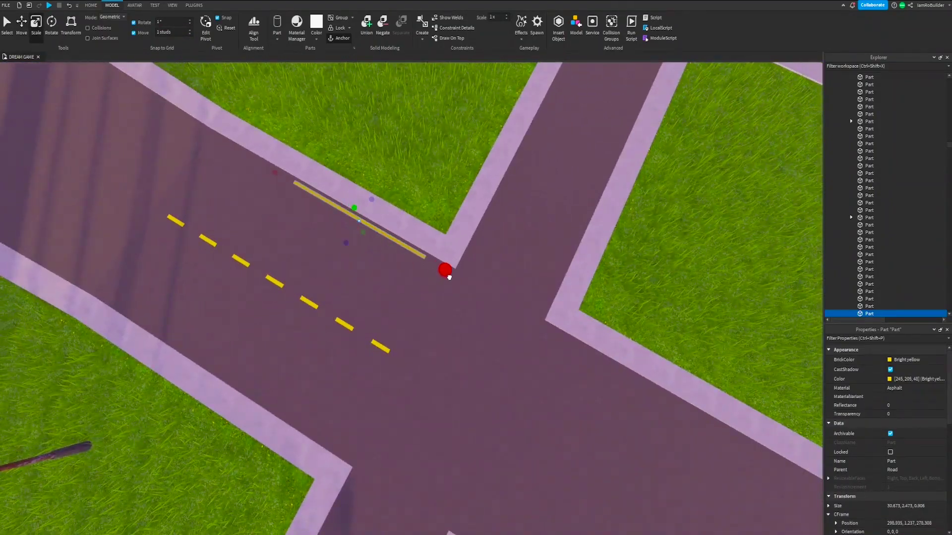
pyautogui.moveTo(410, 249); pyautogui.dragTo(451, 279, button='right')
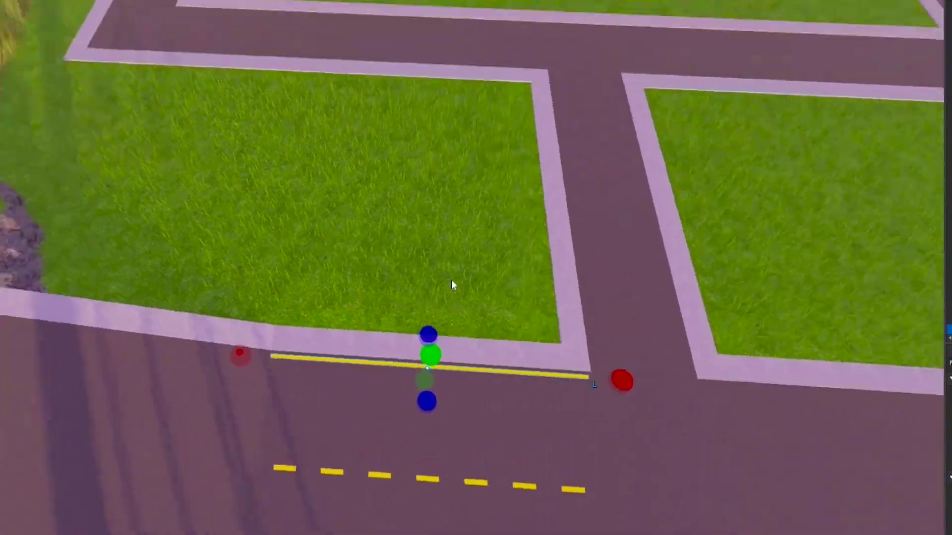
pyautogui.scroll(-5, 451, 279)
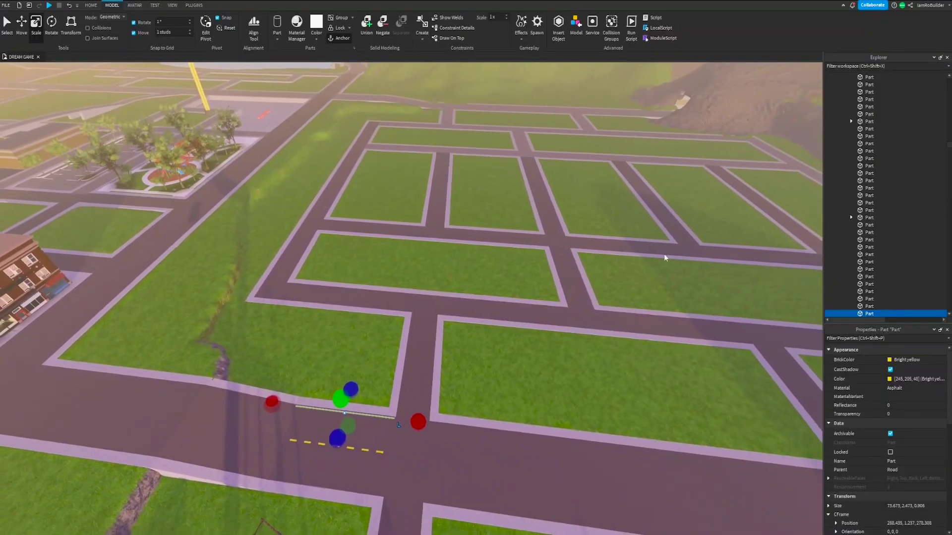
pyautogui.moveTo(665, 258); pyautogui.dragTo(644, 176, button='right')
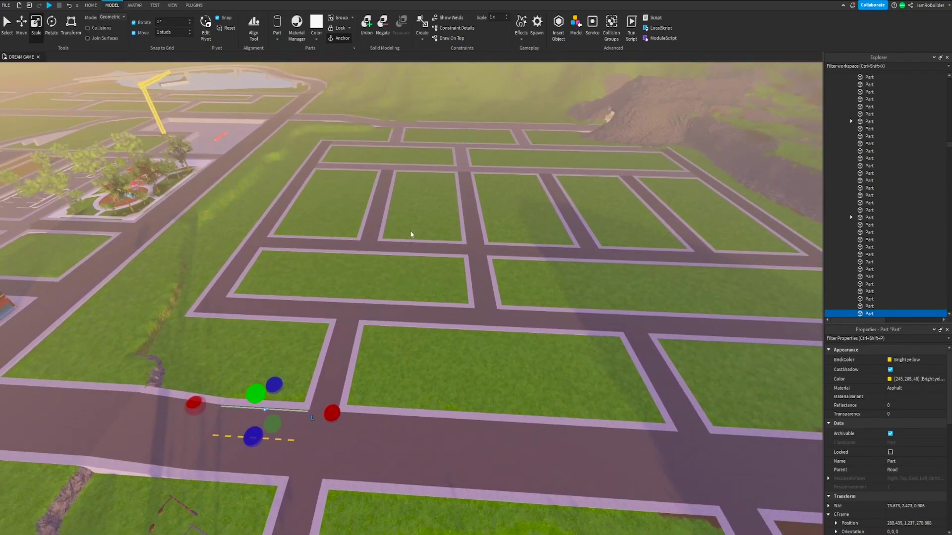
pyautogui.moveTo(497, 268); pyautogui.dragTo(573, 212, button='right')
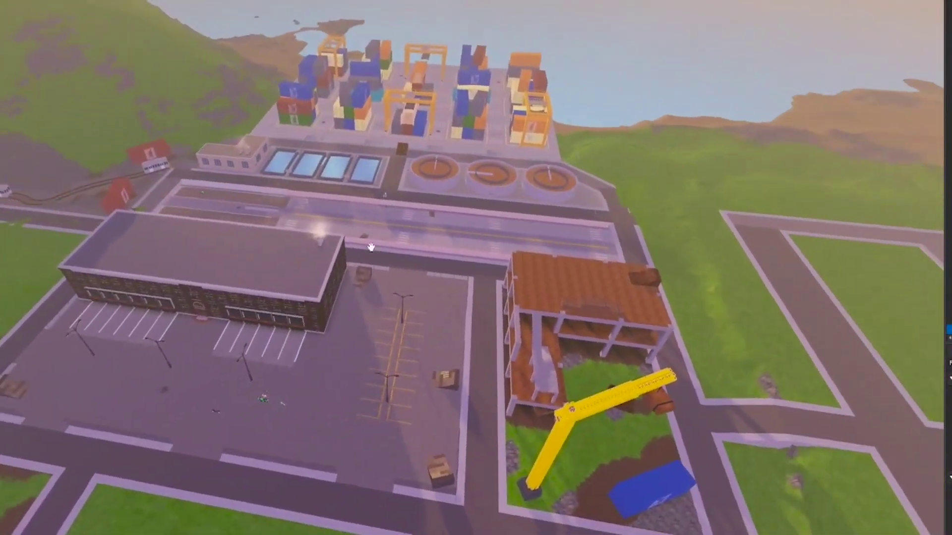
pyautogui.moveTo(308, 319); pyautogui.dragTo(193, 291, button='right')
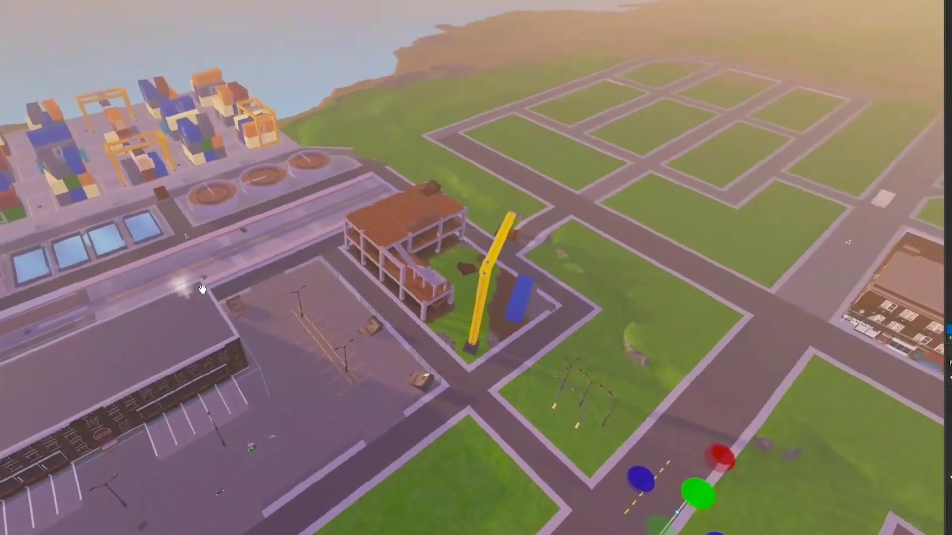
pyautogui.moveTo(446, 178); pyautogui.dragTo(412, 158, button='right')
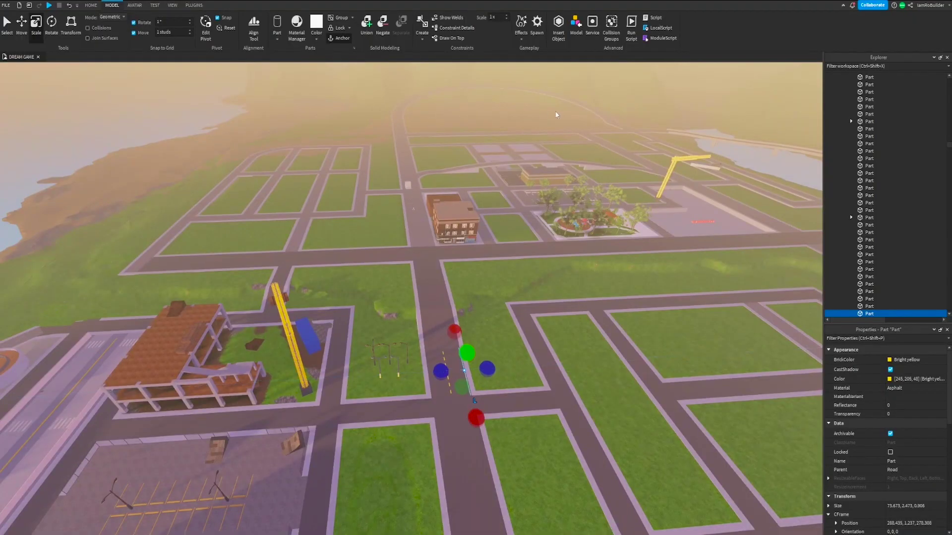
pyautogui.scroll(2, 657, 244)
pyautogui.scroll(-3, 537, 281)
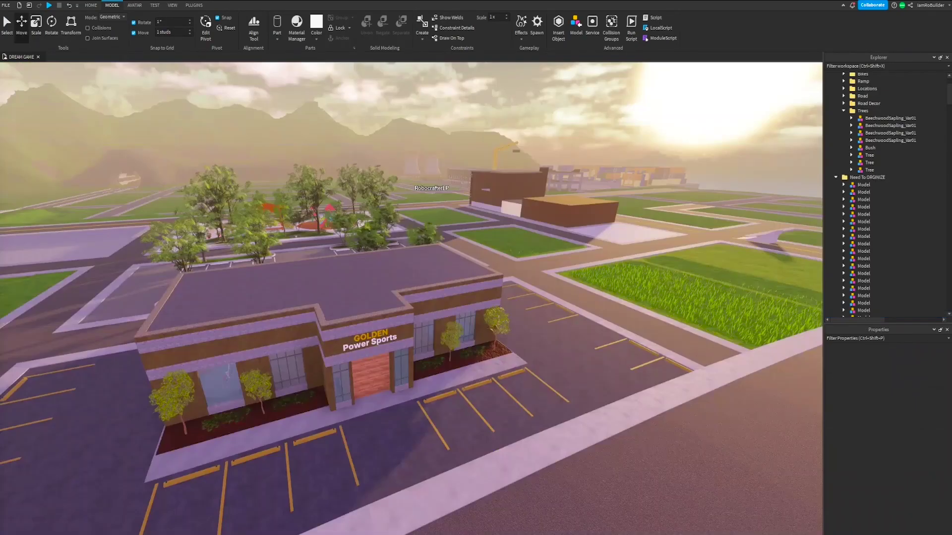
pyautogui.press('w')
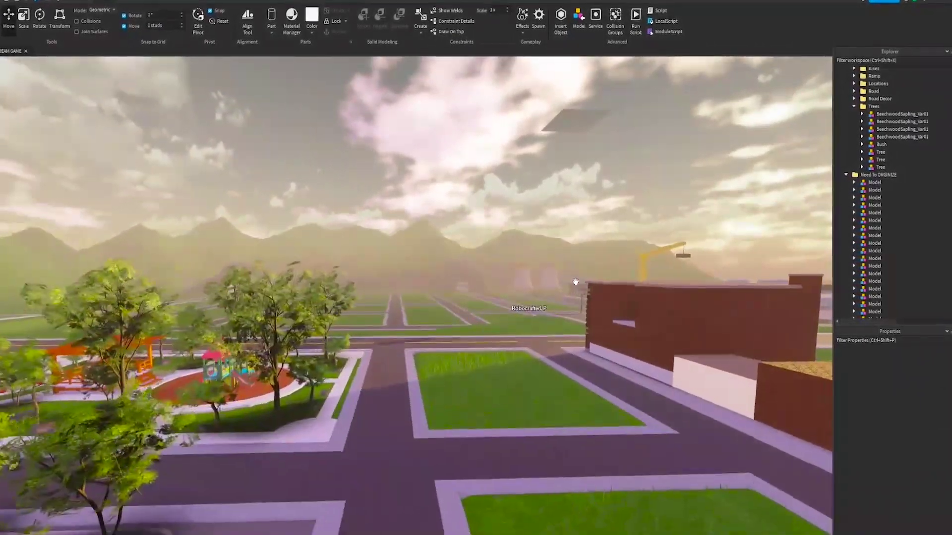
pyautogui.press('w')
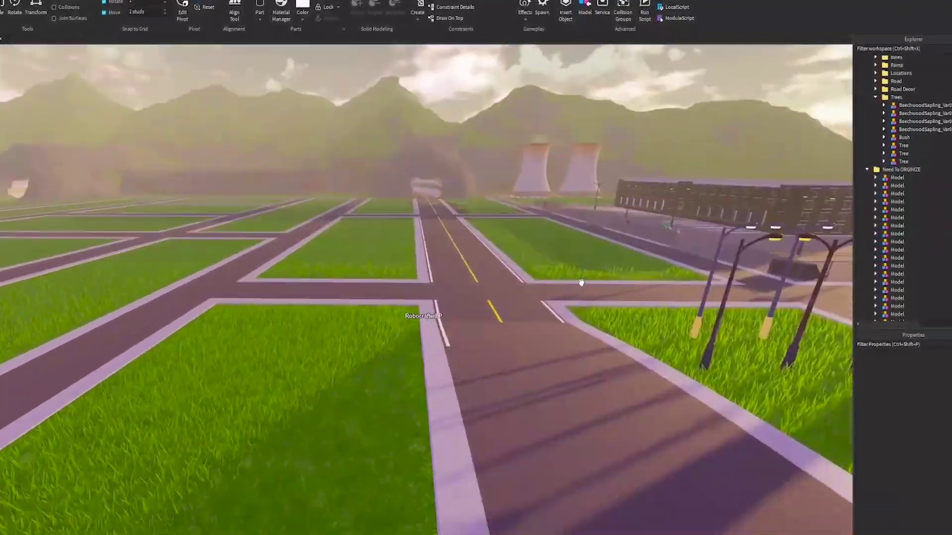
pyautogui.press('w')
pyautogui.press('s')
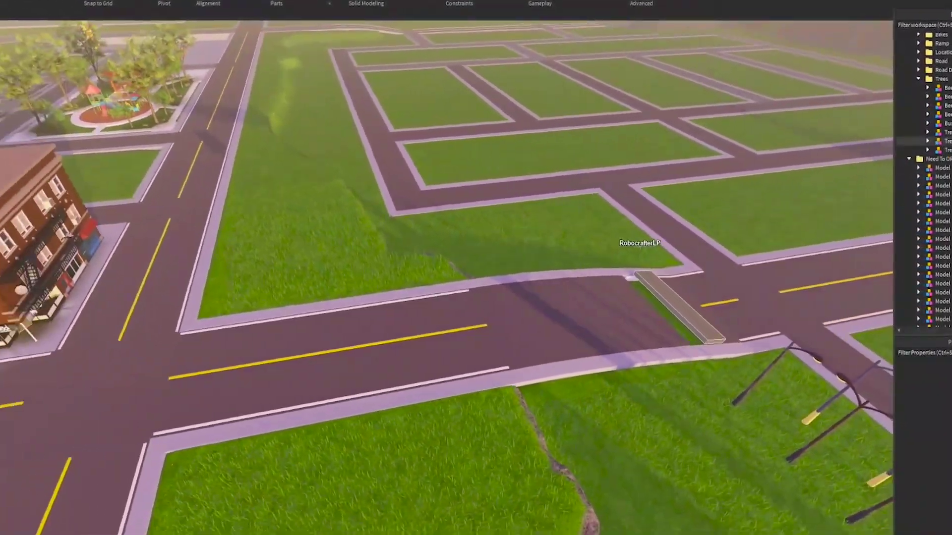
pyautogui.click(914, 144)
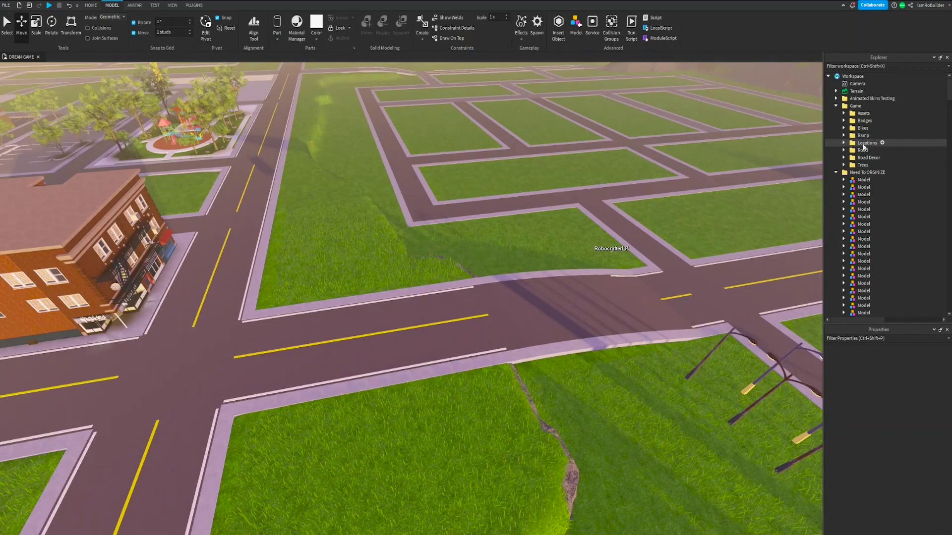
# - Browse the Locations, Ramp and Assets folders in Explorer, then clear the selection
pyautogui.click(863, 144)
pyautogui.click(843, 143)
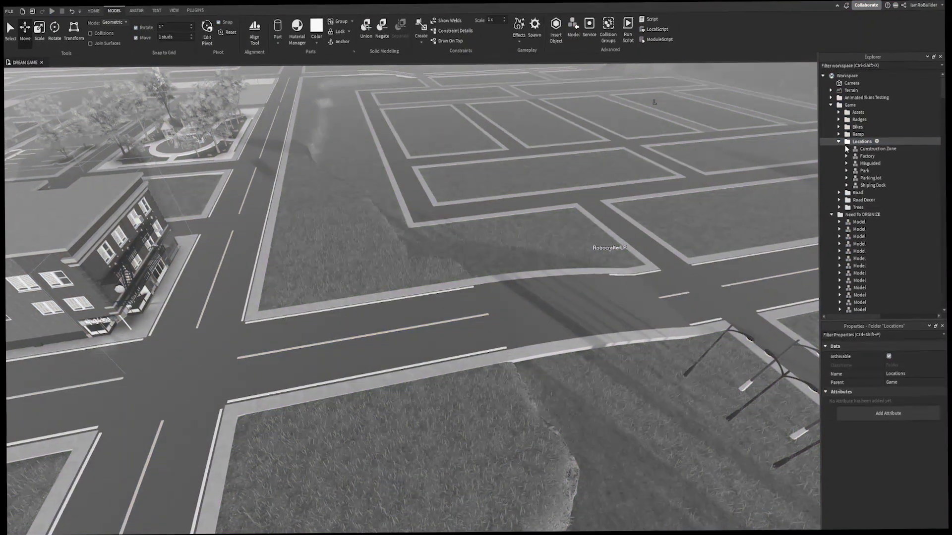
pyautogui.click(800, 135)
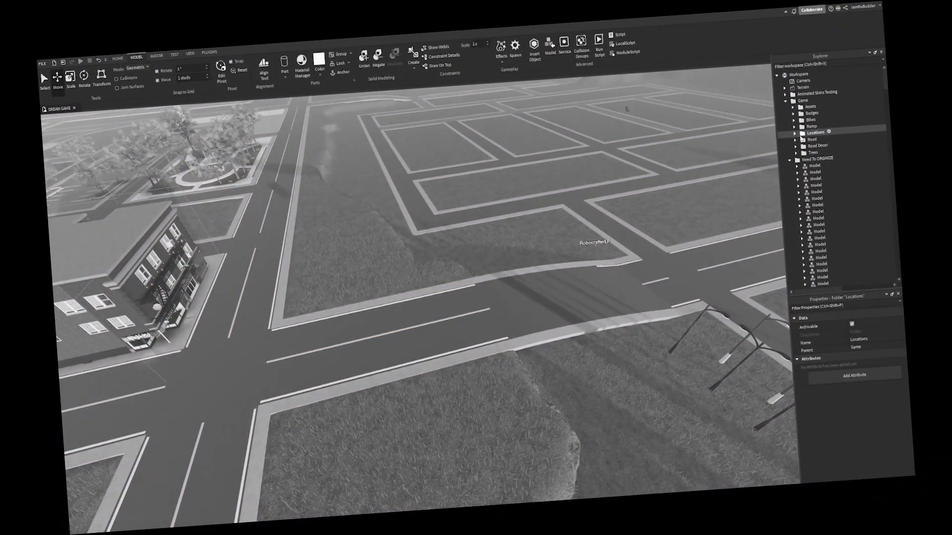
pyautogui.click(811, 126)
pyautogui.click(795, 129)
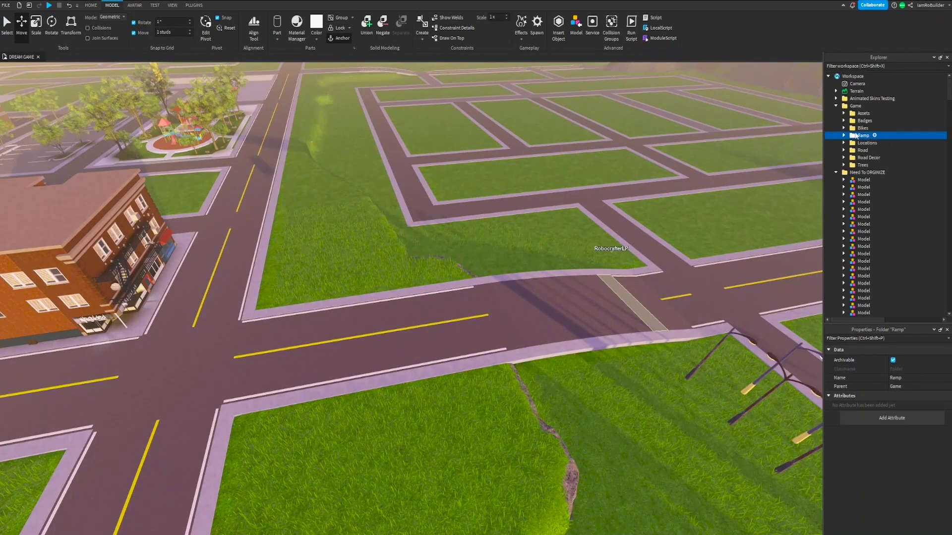
pyautogui.click(853, 114)
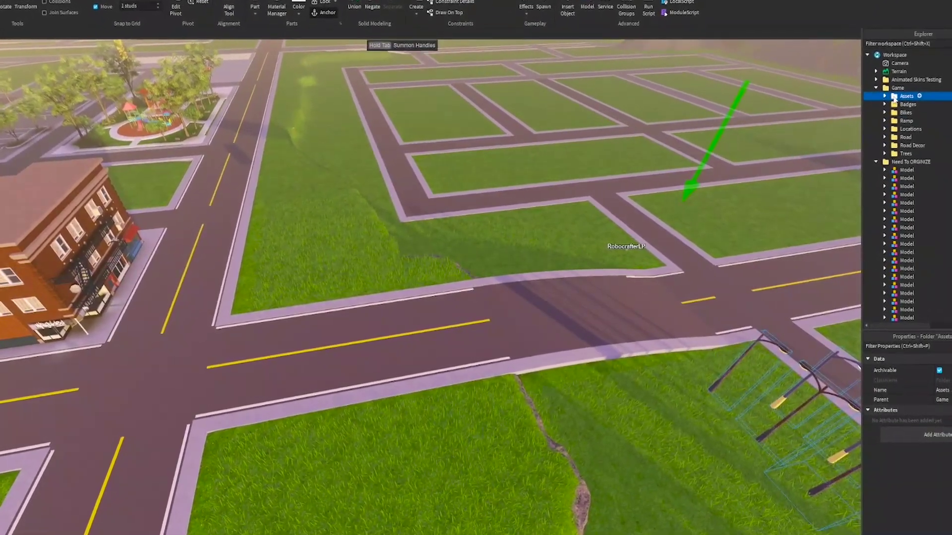
pyautogui.click(506, 257)
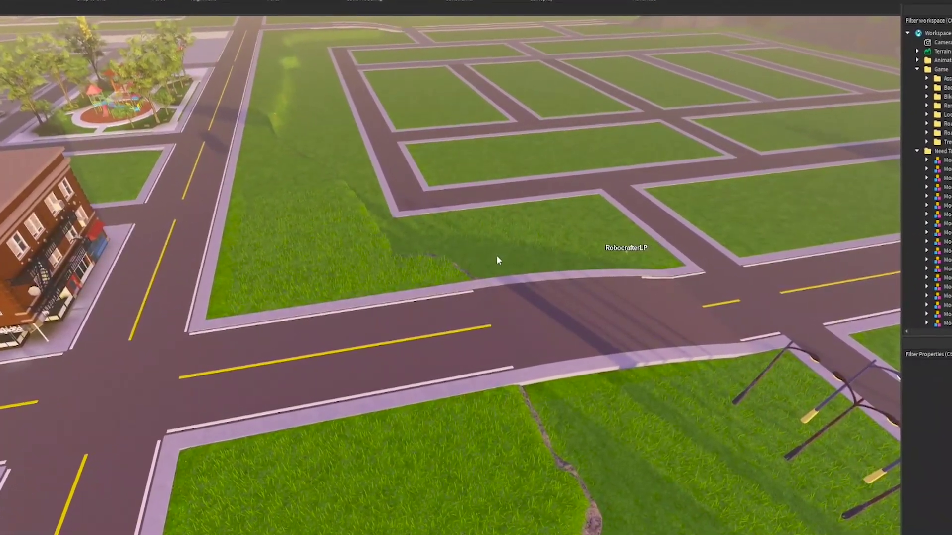
# - Fly from street level up toward the mountains and the road by the hillside
pyautogui.moveTo(396, 248); pyautogui.dragTo(450, 250, button='right')
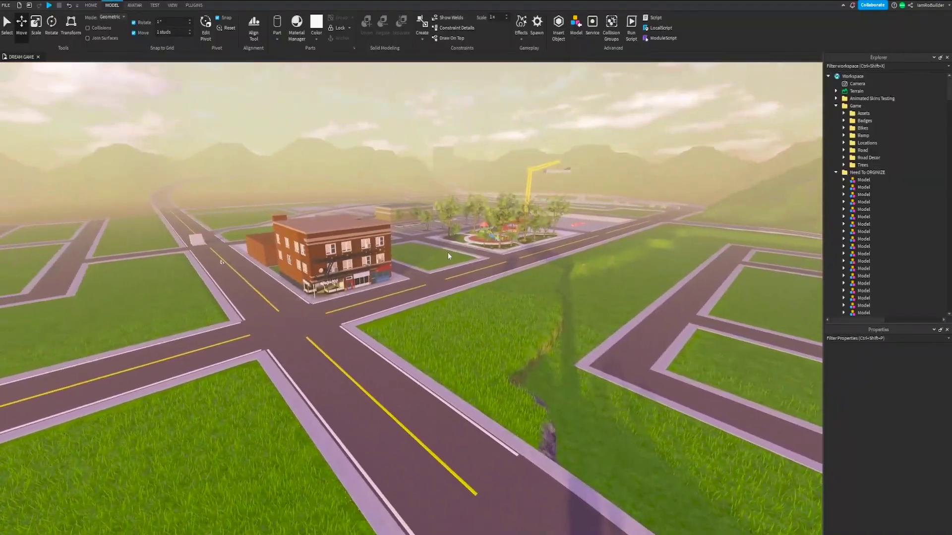
pyautogui.press('w')
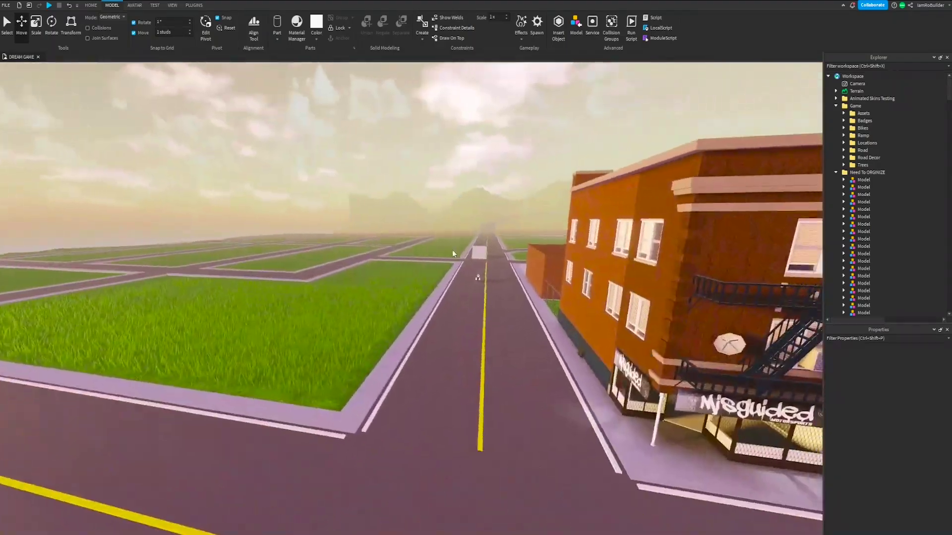
pyautogui.press('s')
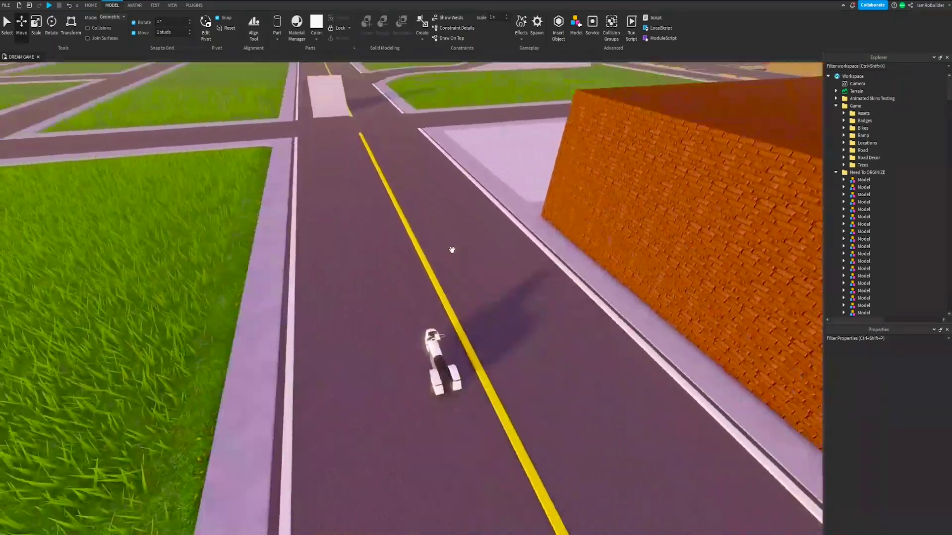
pyautogui.press('s')
pyautogui.moveTo(292, 286); pyautogui.dragTo(497, 281, button='right')
pyautogui.press('w')
pyautogui.press('w')
# - Fly past the hillside into the city along the road toward the ramp
pyautogui.press('w')
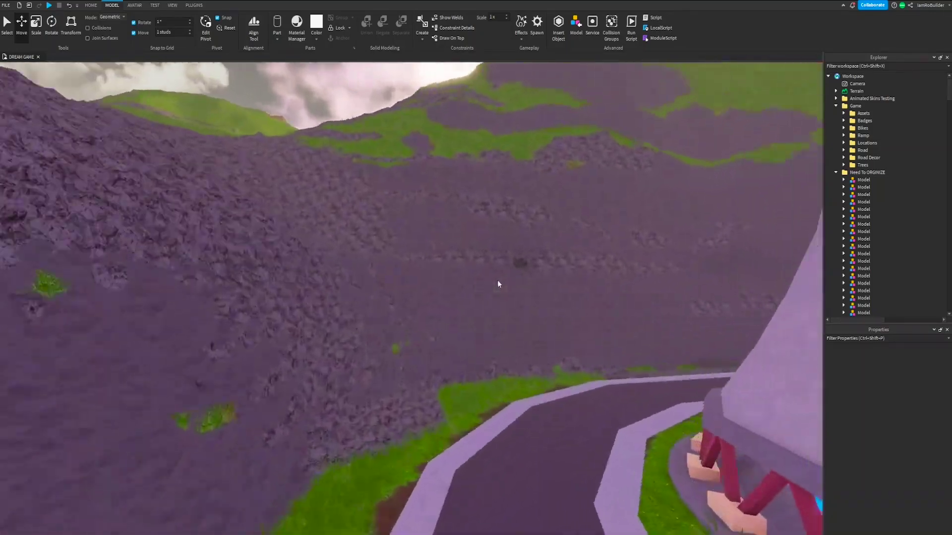
pyautogui.press('w')
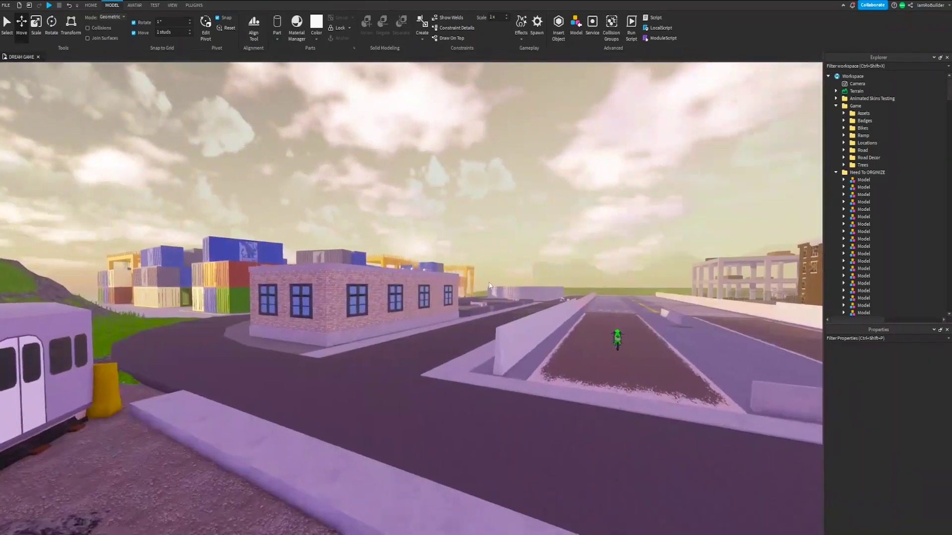
pyautogui.press('w')
pyautogui.moveTo(489, 285); pyautogui.dragTo(498, 289, button='right')
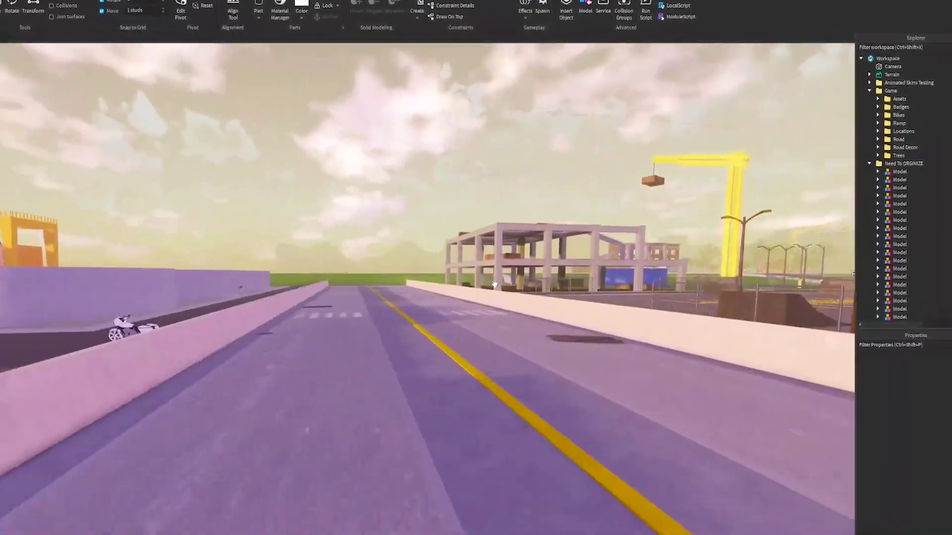
pyautogui.press('w')
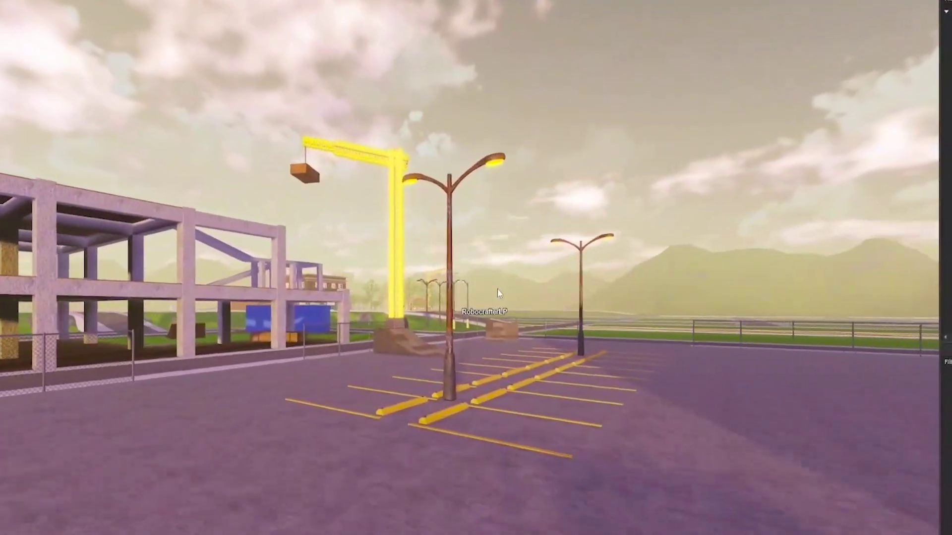
pyautogui.press('w')
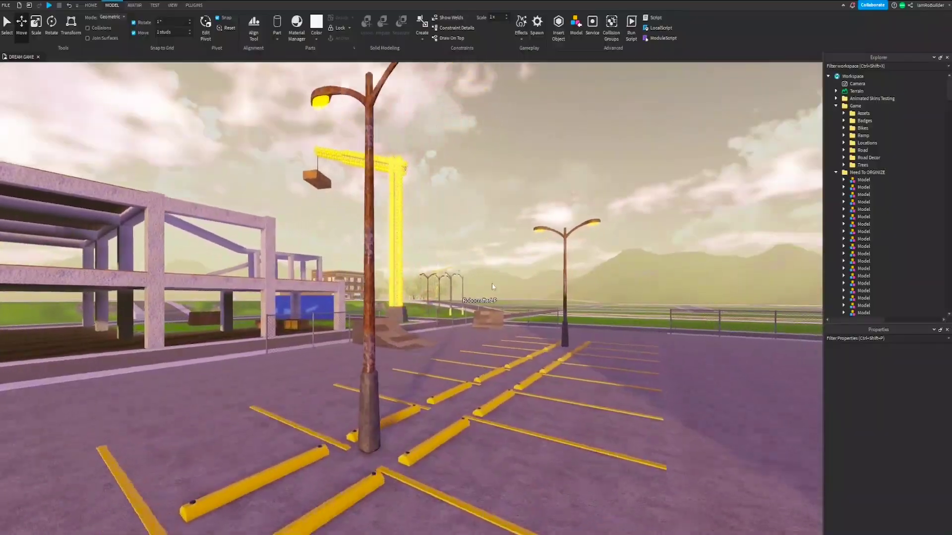
pyautogui.press('d')
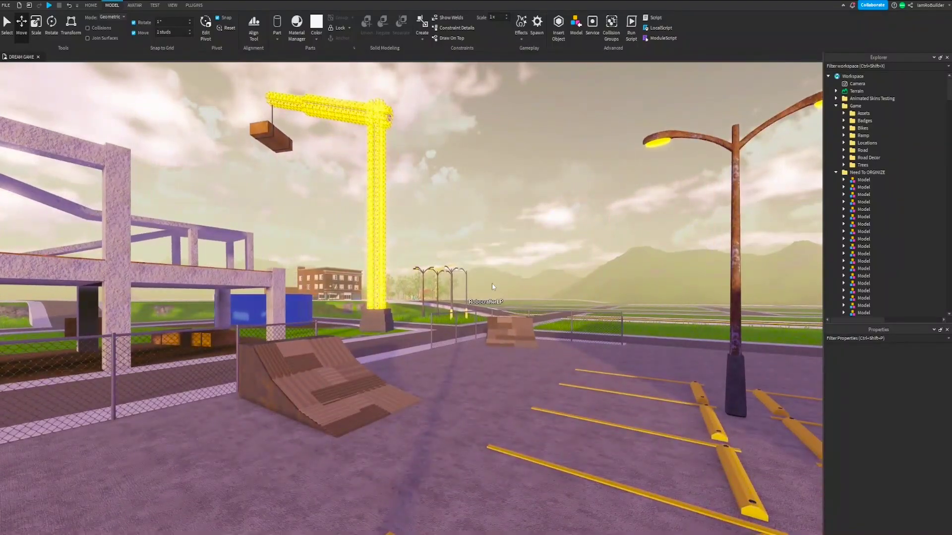
# - Circle back past the brick building and select the wedge ramp model on the road
pyautogui.press('w')
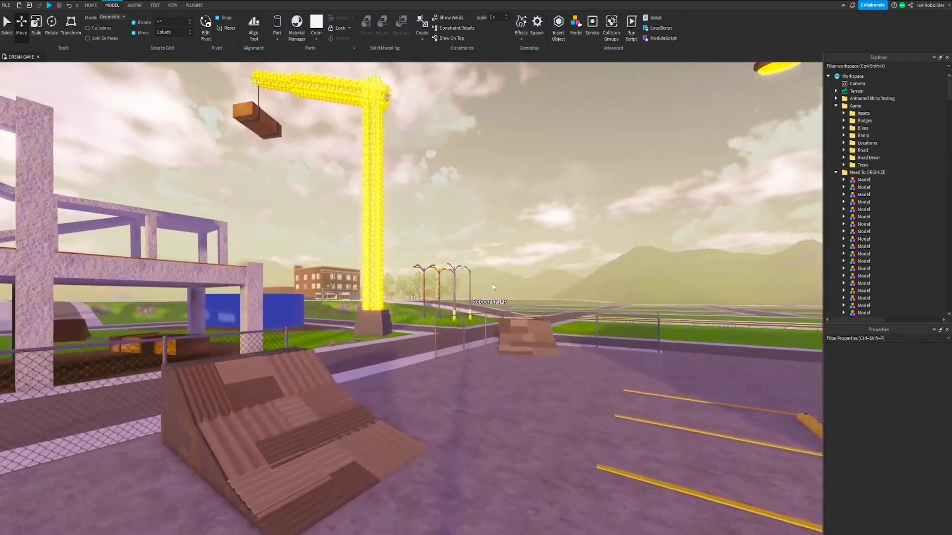
pyautogui.moveTo(492, 284); pyautogui.dragTo(432, 282, button='right')
pyautogui.press('w')
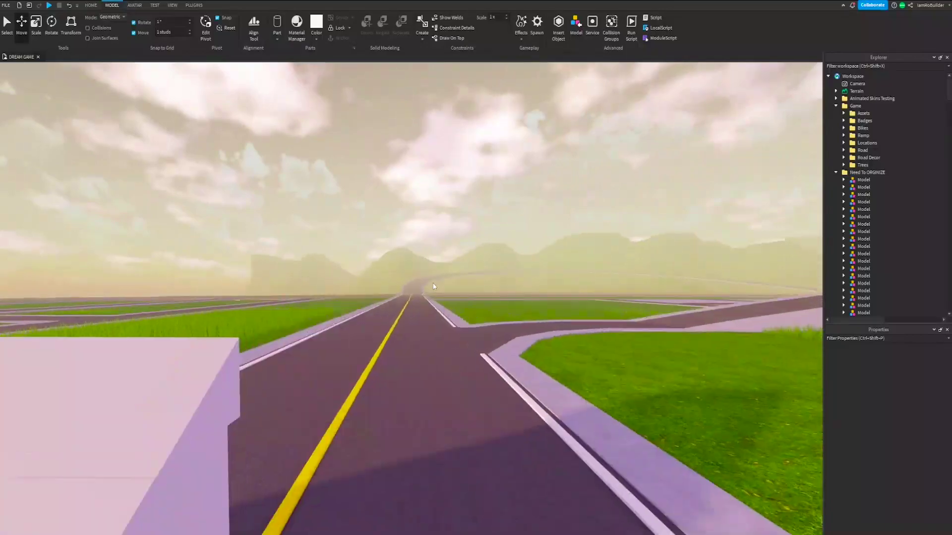
pyautogui.moveTo(433, 287); pyautogui.dragTo(550, 248, button='right')
pyautogui.press('w')
pyautogui.click(465, 261)
pyautogui.scroll(-3, 464, 261)
pyautogui.hotkey('ctrl', '2')
# - Swing to a top-down view over the intersection and select the ramp there
pyautogui.press('w')
pyautogui.scroll(-3, 550, 247)
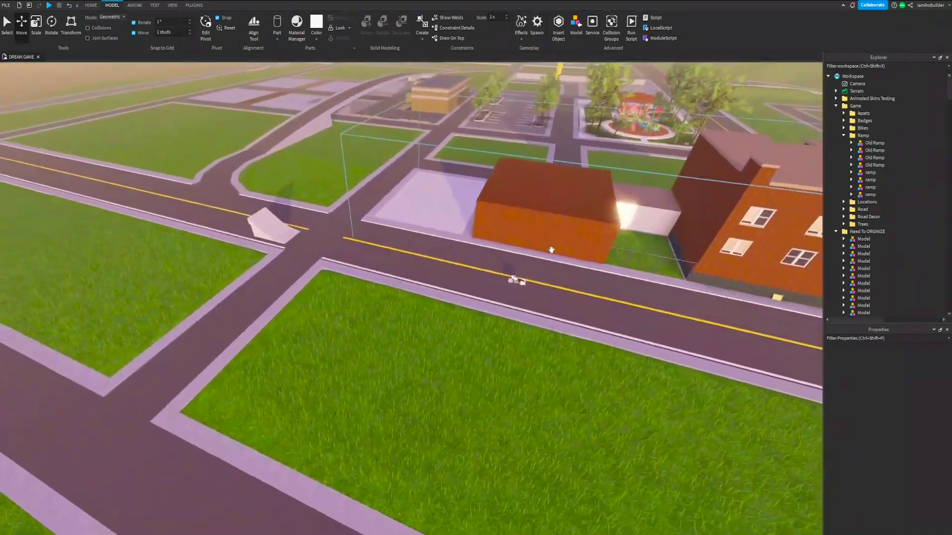
pyautogui.scroll(3, 346, 227)
pyautogui.moveTo(346, 227); pyautogui.dragTo(466, 208, button='right')
pyautogui.scroll(-3, 466, 208)
pyautogui.scroll(3, 466, 209)
pyautogui.click(463, 212)
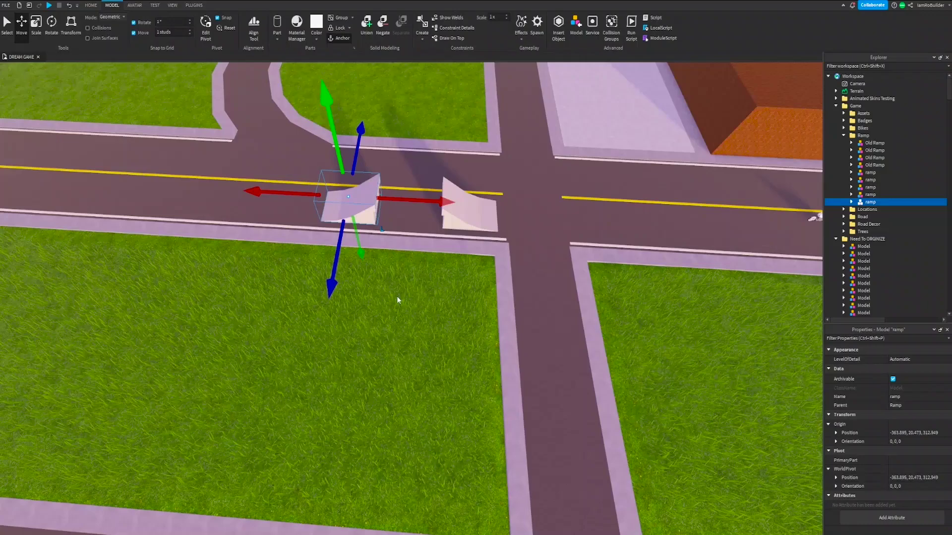
# - Zoom and orbit around the brick building and crane, scrolling down to the loose Part entries
pyautogui.scroll(-3, 401, 292)
pyautogui.scroll(-5, 397, 356)
pyautogui.moveTo(396, 356); pyautogui.dragTo(396, 357, button='right')
pyautogui.scroll(5, 397, 355)
pyautogui.scroll(5, 397, 356)
pyautogui.scroll(-5, 396, 356)
pyautogui.scroll(-5, 396, 356)
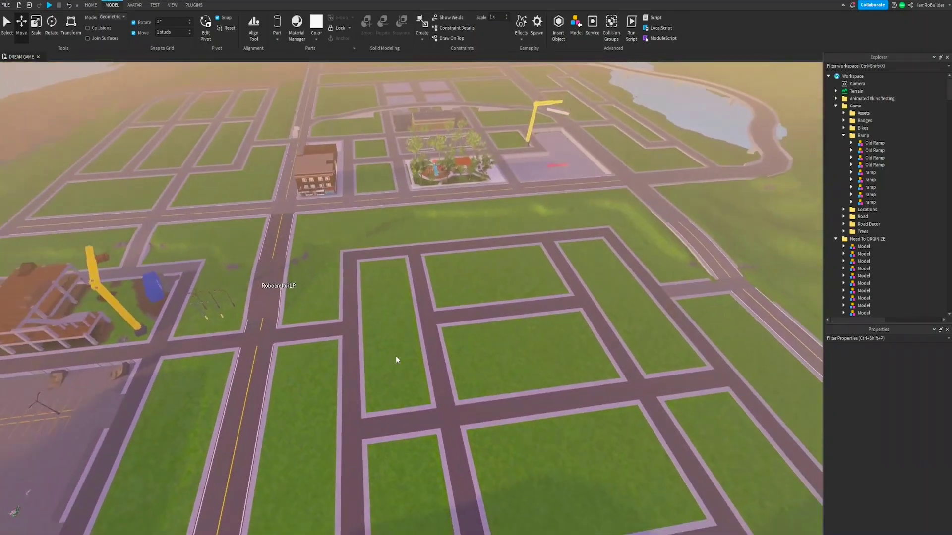
pyautogui.scroll(5, 396, 356)
pyautogui.scroll(5, 403, 353)
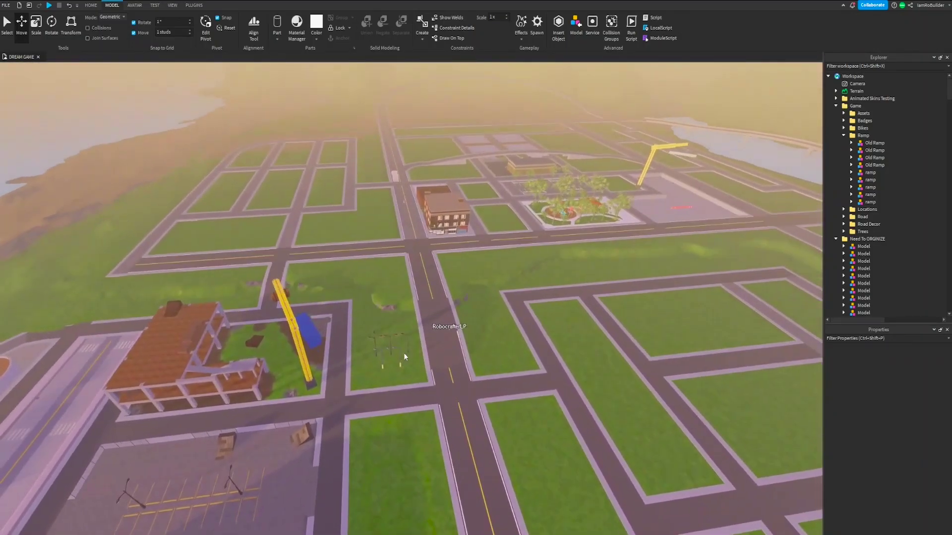
pyautogui.scroll(10, 404, 352)
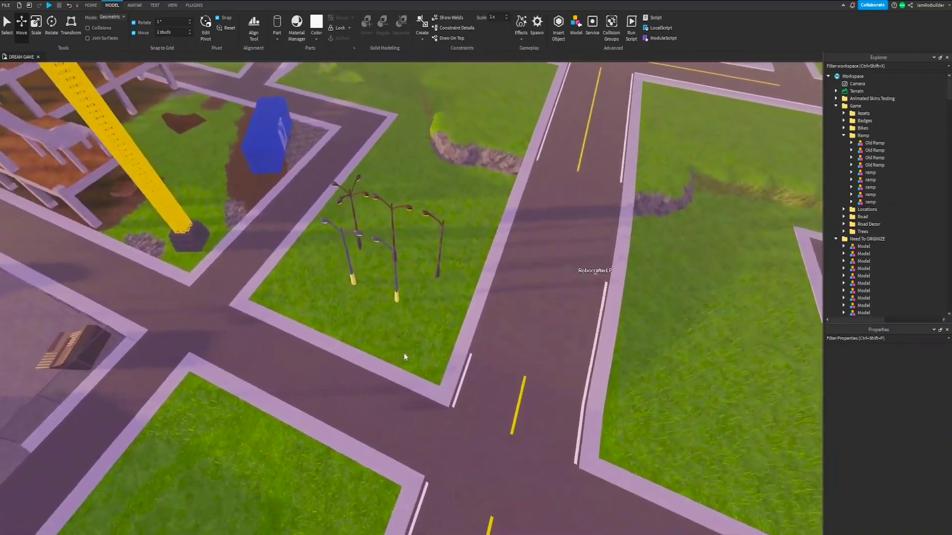
pyautogui.moveTo(403, 352); pyautogui.dragTo(463, 341, button='right')
pyautogui.scroll(5, 404, 349)
pyautogui.scroll(-6, 456, 281)
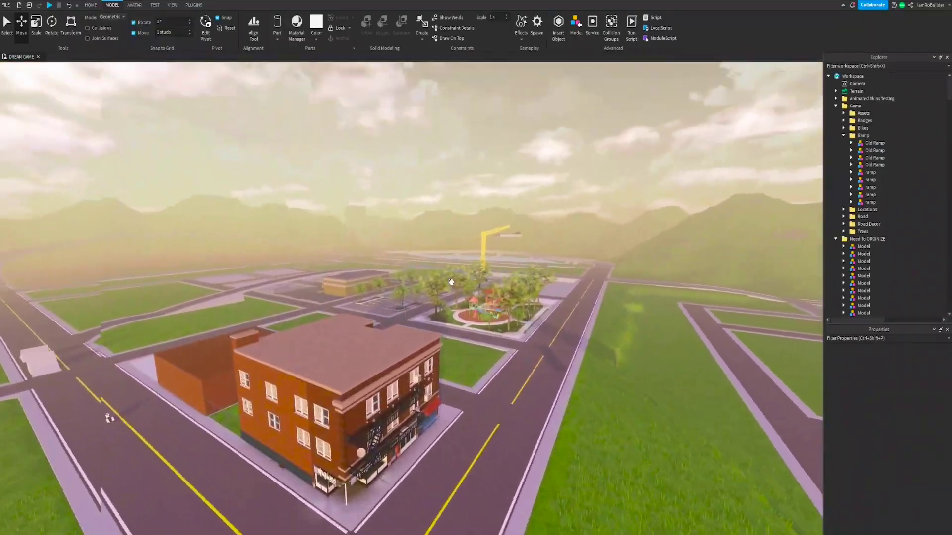
pyautogui.scroll(4, 451, 282)
pyautogui.scroll(-3, 463, 341)
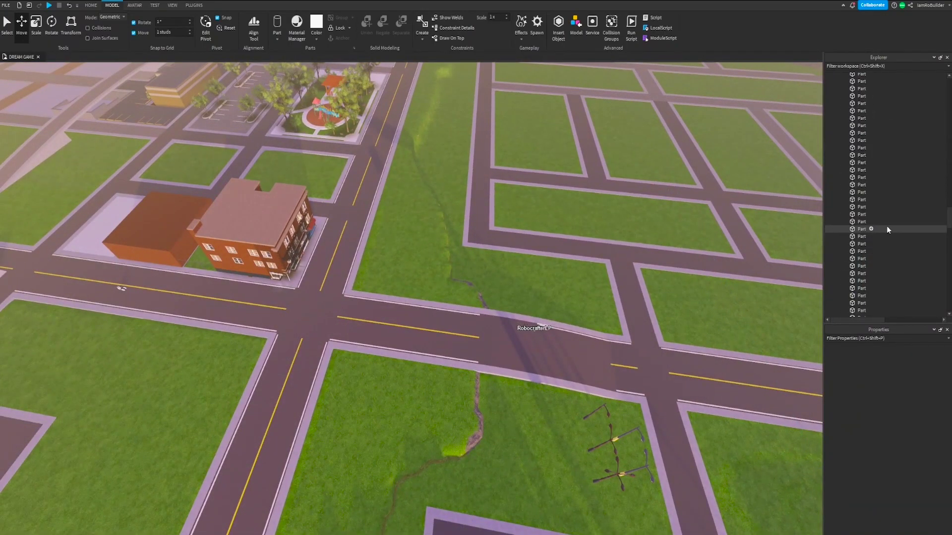
pyautogui.click(861, 214)
pyautogui.press('f')
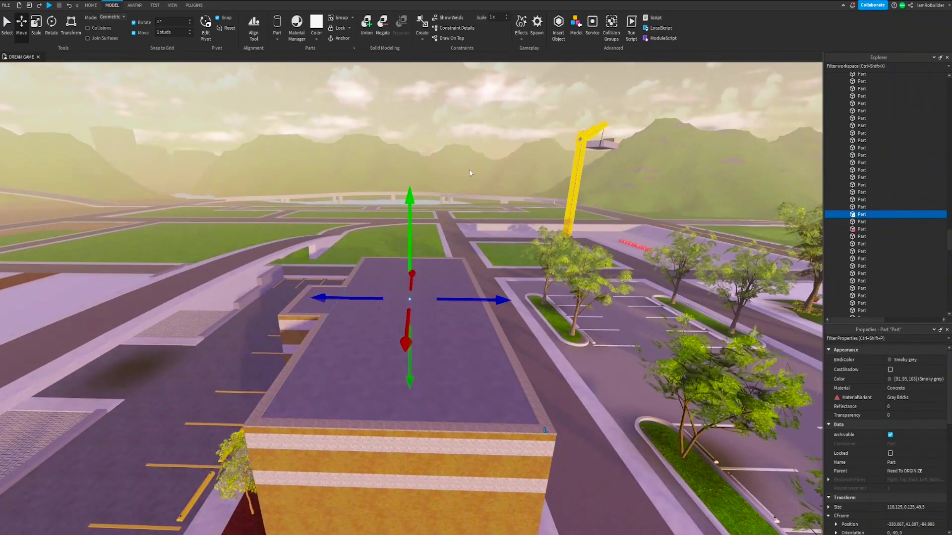
pyautogui.moveTo(469, 231); pyautogui.dragTo(469, 267, button='right')
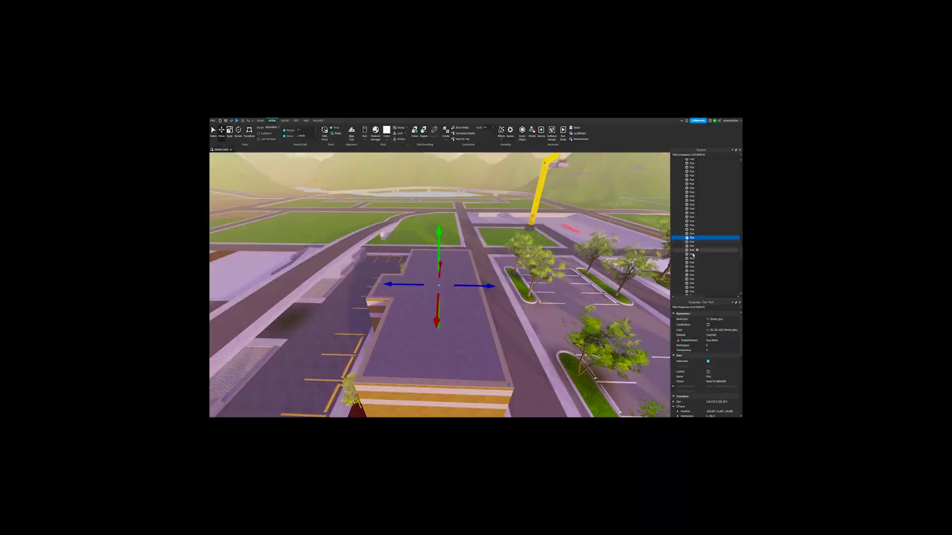
pyautogui.moveTo(684, 340)
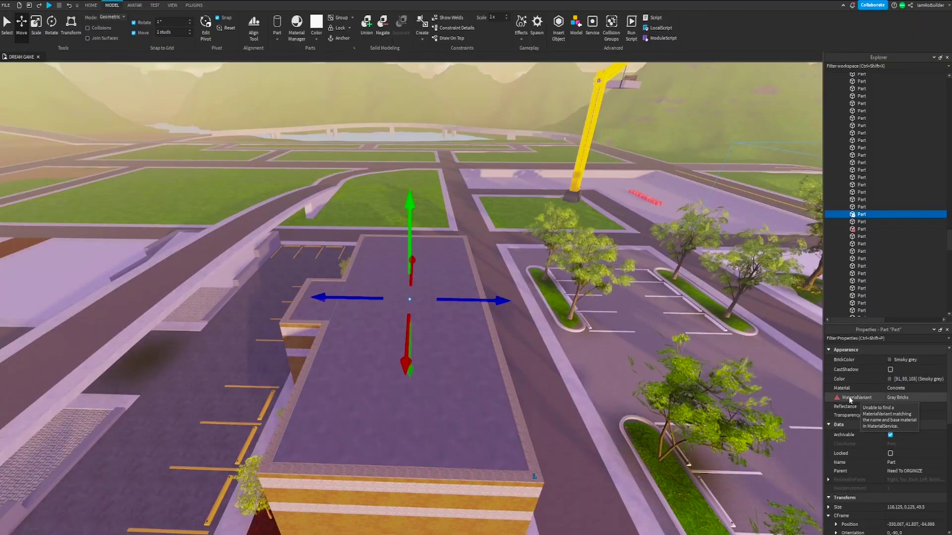
pyautogui.click(380, 144)
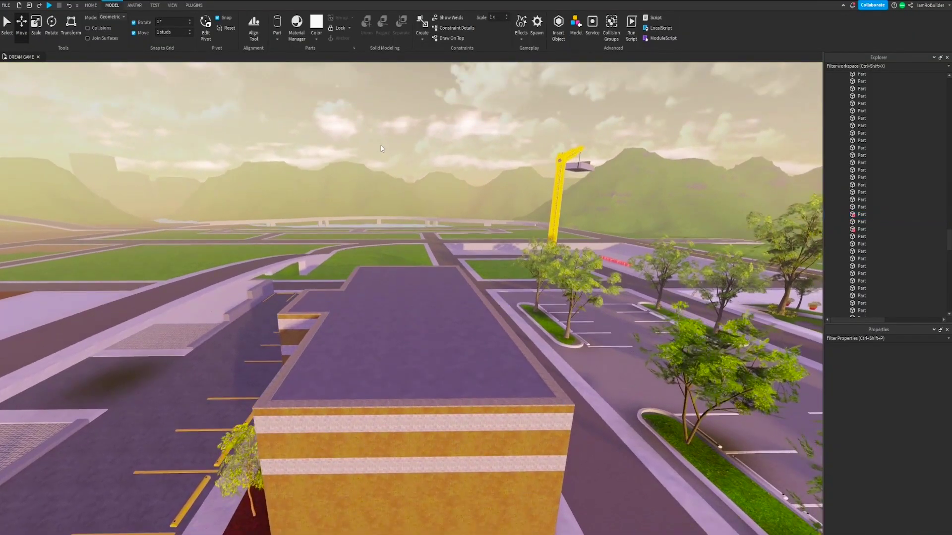
pyautogui.press('s')
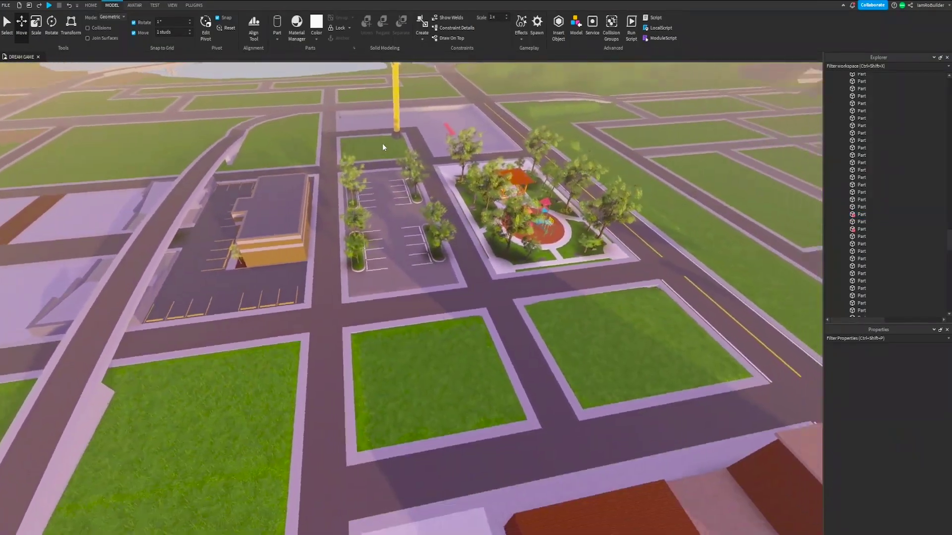
pyautogui.moveTo(383, 144); pyautogui.dragTo(562, 227, button='right')
pyautogui.scroll(-10, 562, 227)
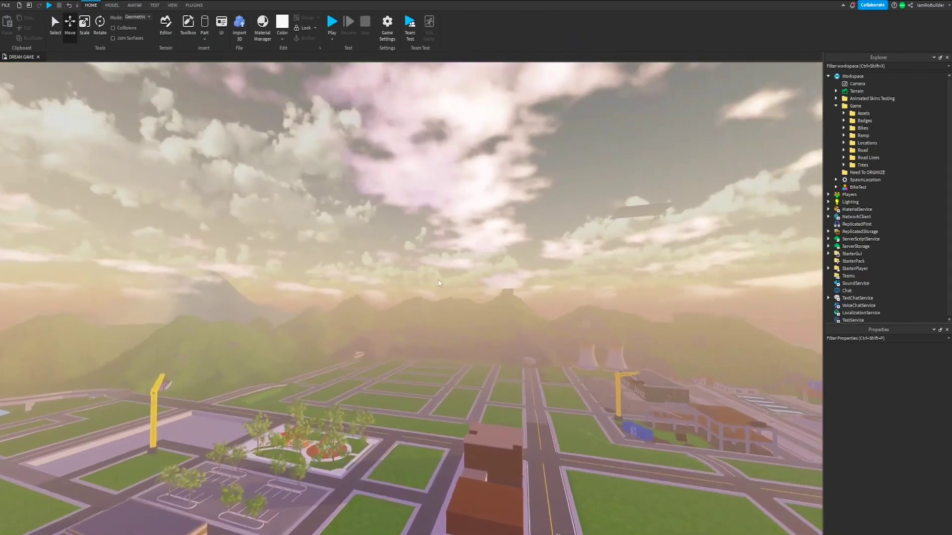
# - Delete the emptied Need To ORGINIZE folder from the Workspace
pyautogui.scroll(5, 438, 279)
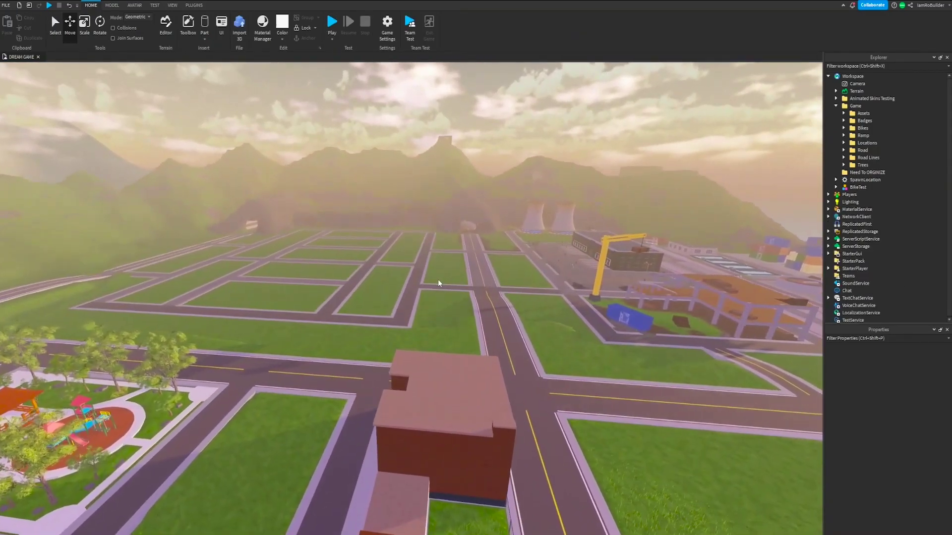
pyautogui.scroll(10, 438, 279)
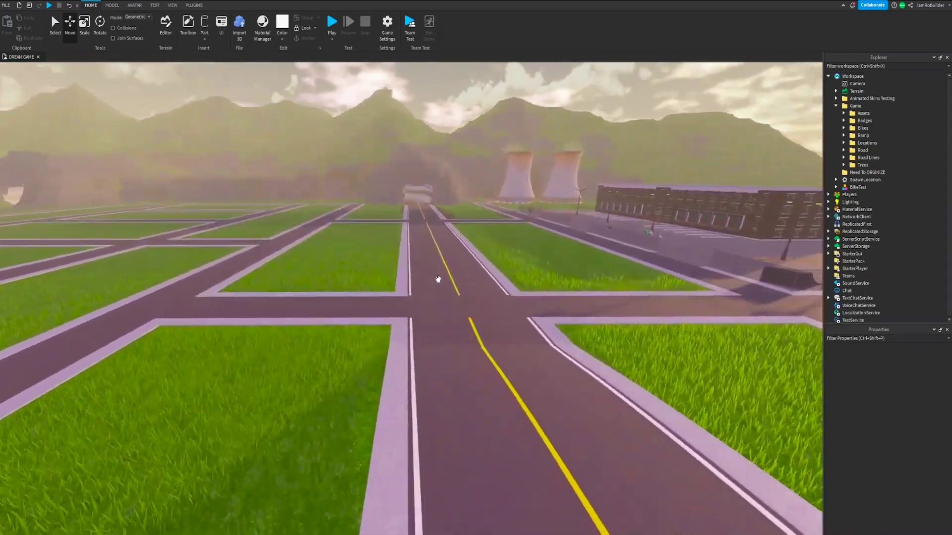
pyautogui.moveTo(438, 278); pyautogui.dragTo(548, 270, button='right')
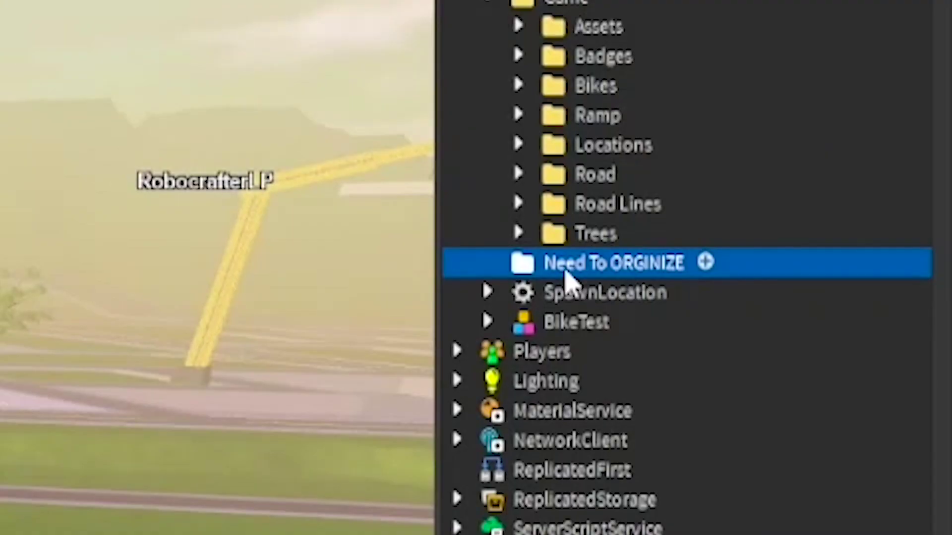
pyautogui.press('Delete')
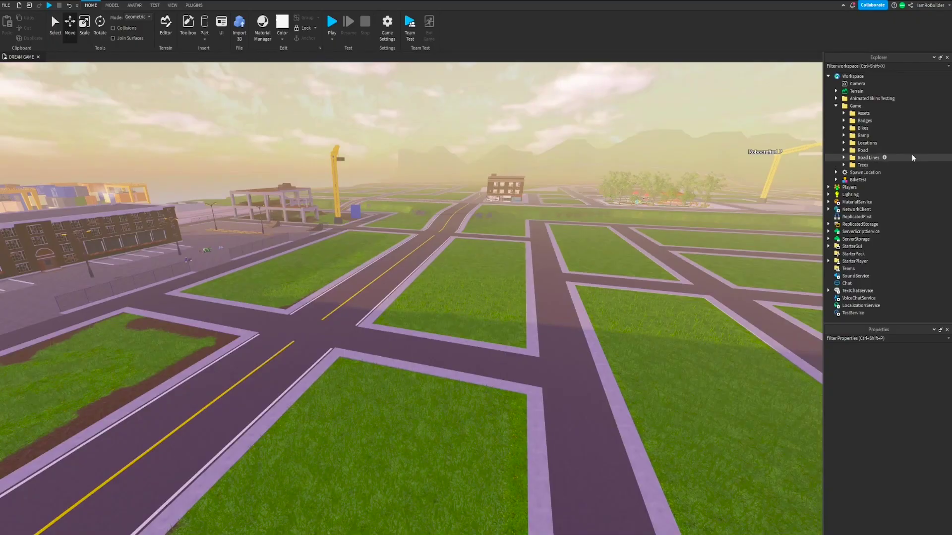
# - Select the Animated Skins Testing folder, briefly expanding and collapsing it
pyautogui.click(866, 99)
pyautogui.click(836, 99)
pyautogui.click(837, 99)
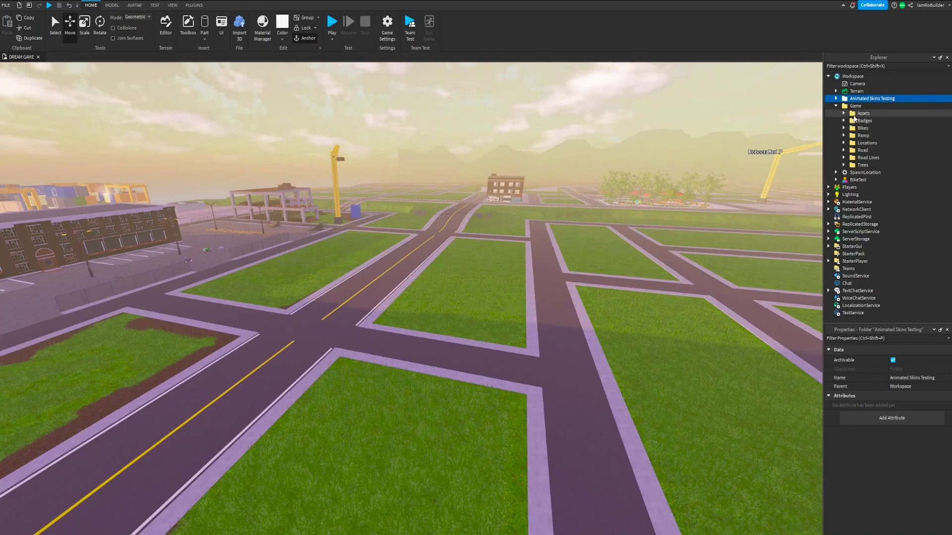
# - Collapse the Trees folder and expand Road Lines to review its contents
pyautogui.click(843, 165)
pyautogui.click(843, 158)
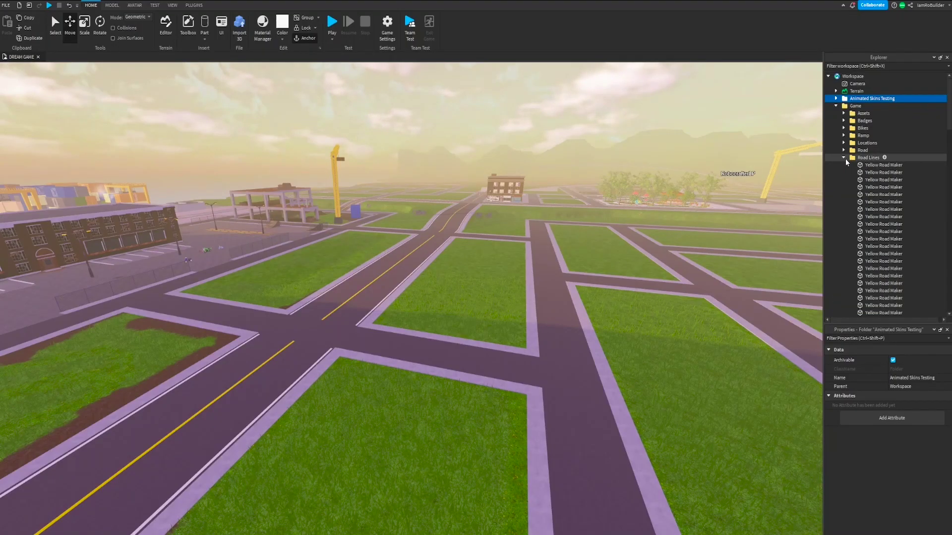
pyautogui.scroll(5, 883, 227)
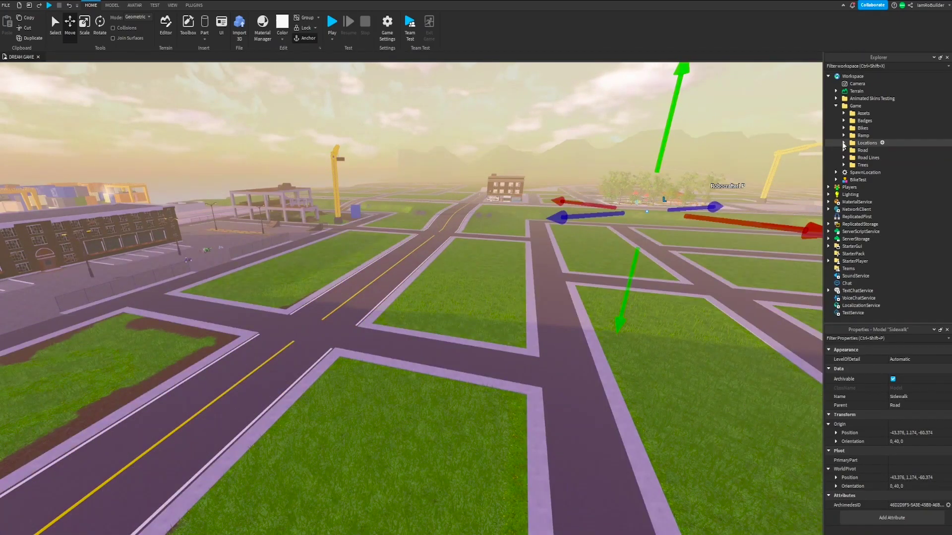
# - Fly over the city, then expand the Ramp folder showing five Old Ramp and five ramp models
pyautogui.press('w')
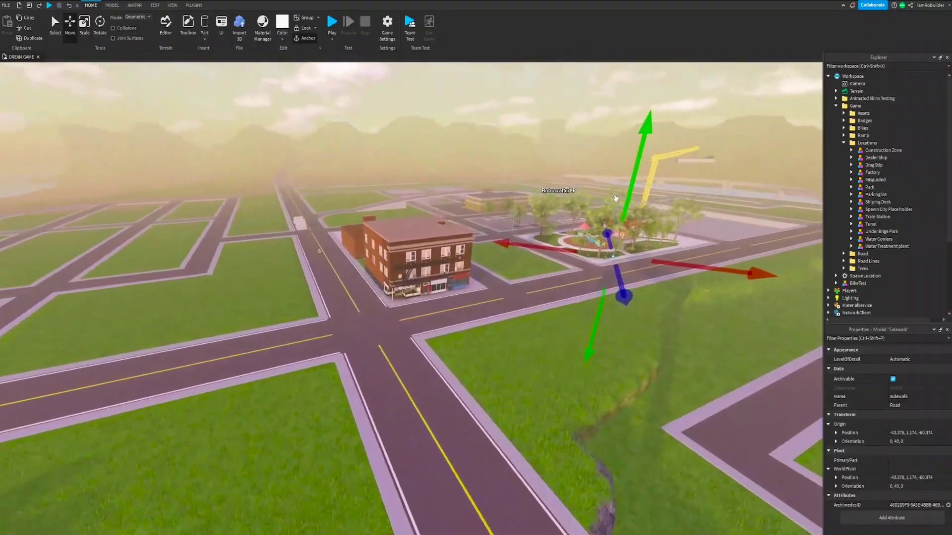
pyautogui.scroll(-5, 806, 166)
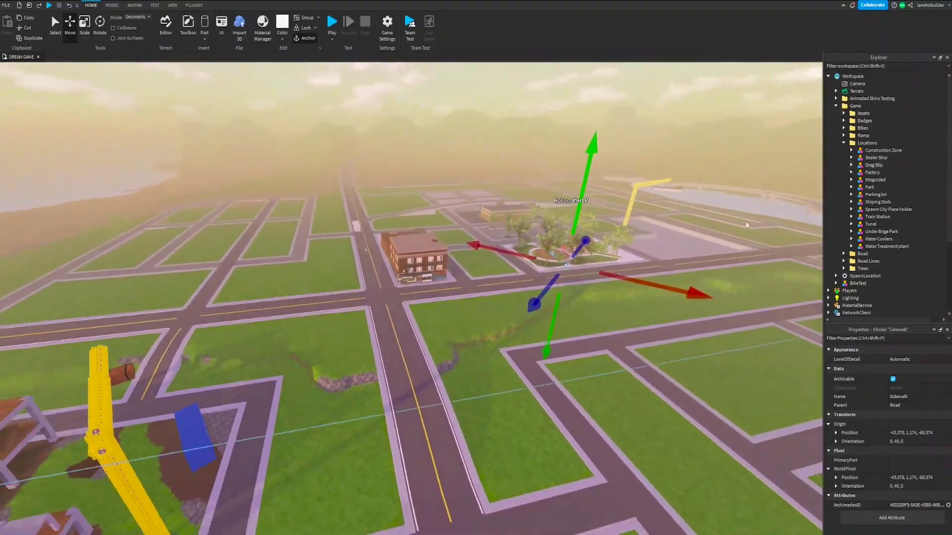
pyautogui.click(844, 136)
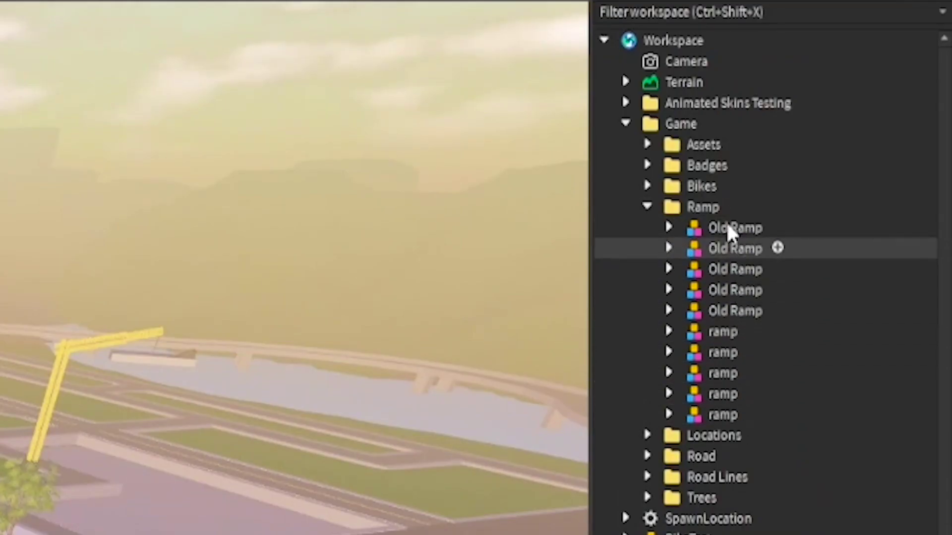
# - Peek into the Bikes folder and the Badges folder holding Gold Bear, then collapse both
pyautogui.click(647, 186)
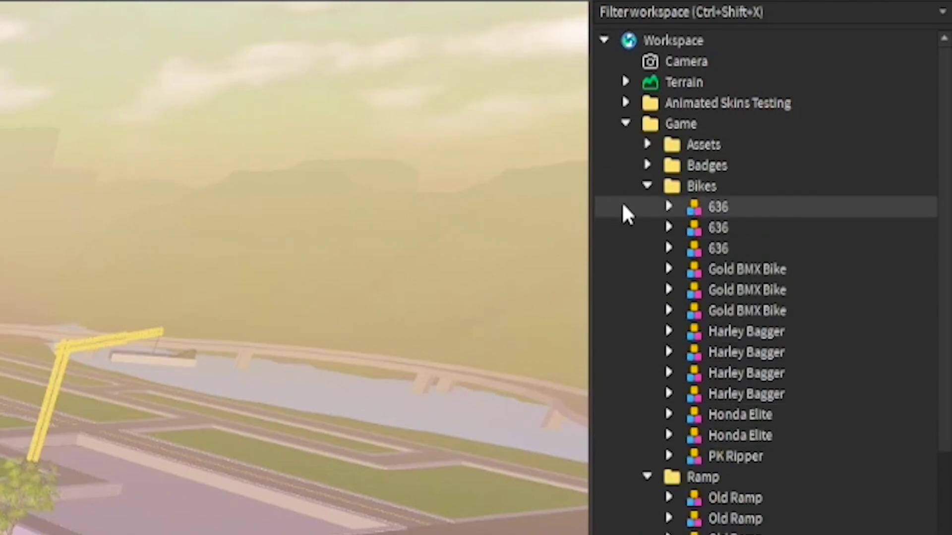
pyautogui.click(647, 187)
pyautogui.click(647, 165)
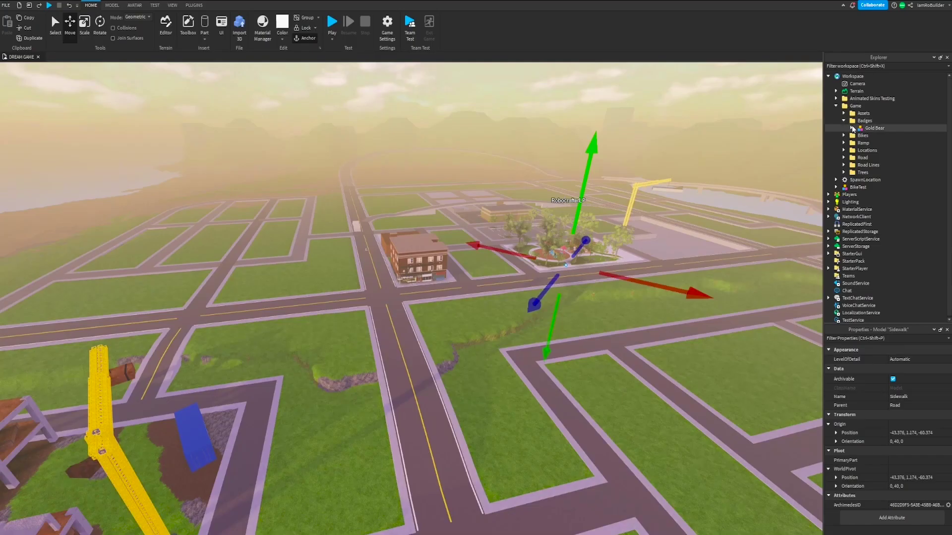
pyautogui.click(843, 120)
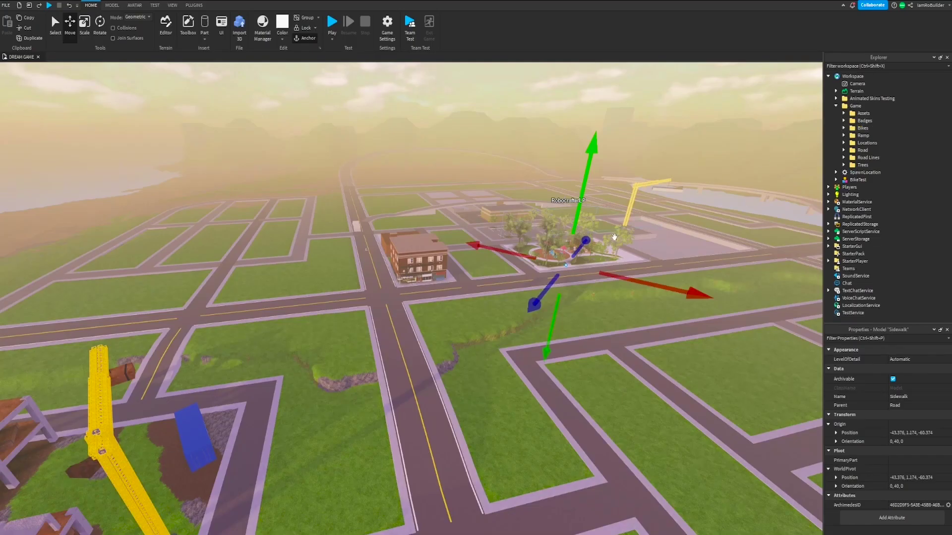
# - Zoom and orbit over the city to the gold bear platform on the mountain peak
pyautogui.scroll(-6, 559, 425)
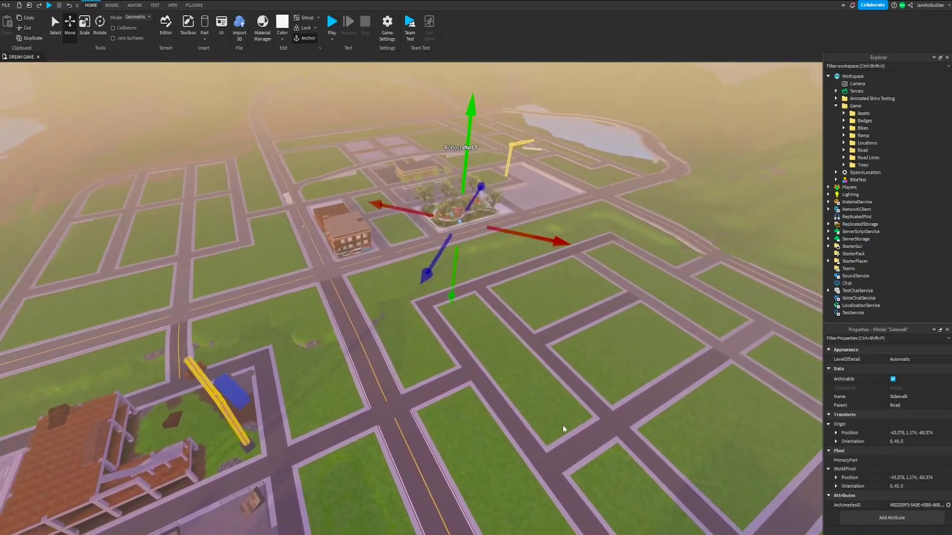
pyautogui.moveTo(563, 425); pyautogui.dragTo(543, 433, button='right')
pyautogui.scroll(6, 543, 435)
pyautogui.scroll(3, 543, 434)
pyautogui.scroll(3, 543, 434)
pyautogui.moveTo(508, 307); pyautogui.dragTo(510, 392, button='right')
pyautogui.scroll(-3, 510, 393)
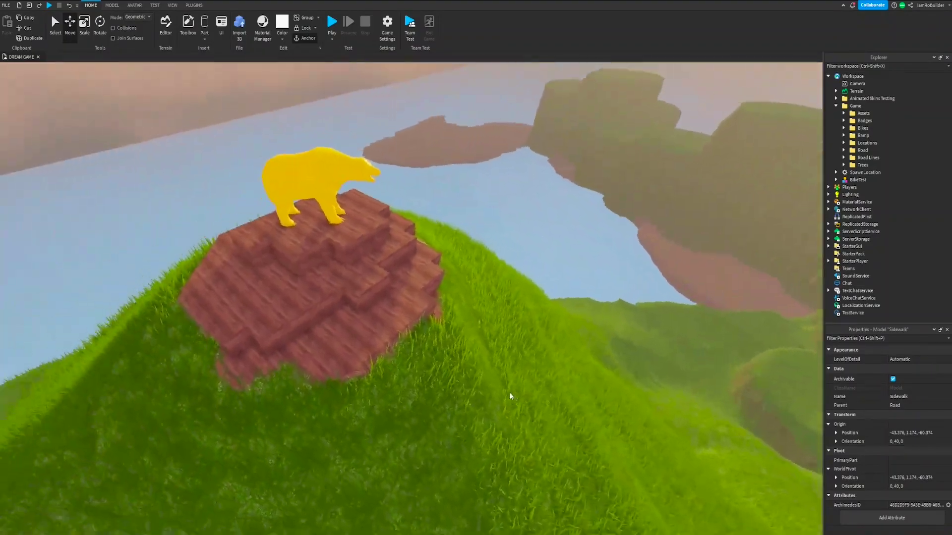
pyautogui.scroll(3, 509, 392)
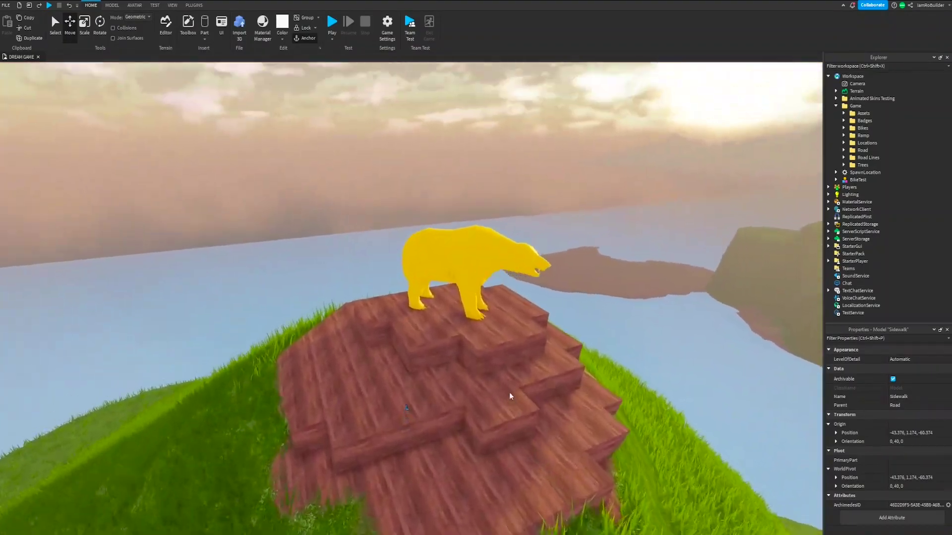
pyautogui.scroll(2, 493, 297)
pyautogui.moveTo(493, 298); pyautogui.dragTo(523, 388, button='right')
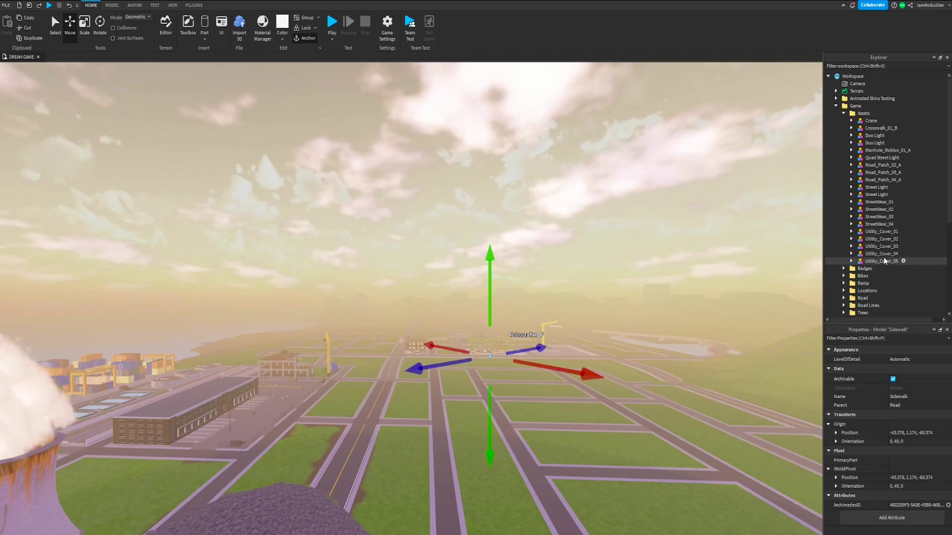
# - Focus the view on Utility_Cover_05, then deselect it and zoom out over the city
pyautogui.click(883, 261)
pyautogui.press('f')
pyautogui.moveTo(543, 182); pyautogui.dragTo(545, 192, button='right')
pyautogui.click(545, 192)
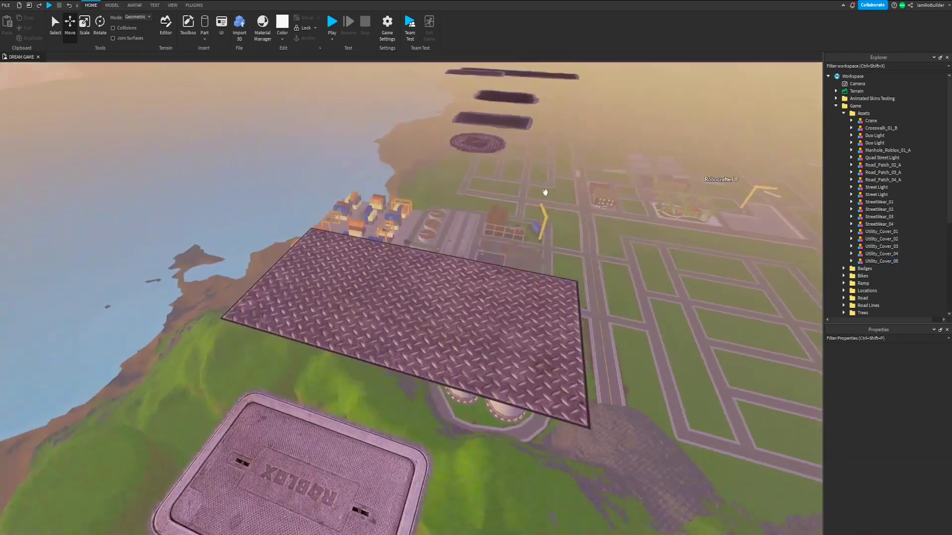
pyautogui.scroll(-5, 545, 192)
pyautogui.moveTo(465, 259); pyautogui.dragTo(399, 264, button='right')
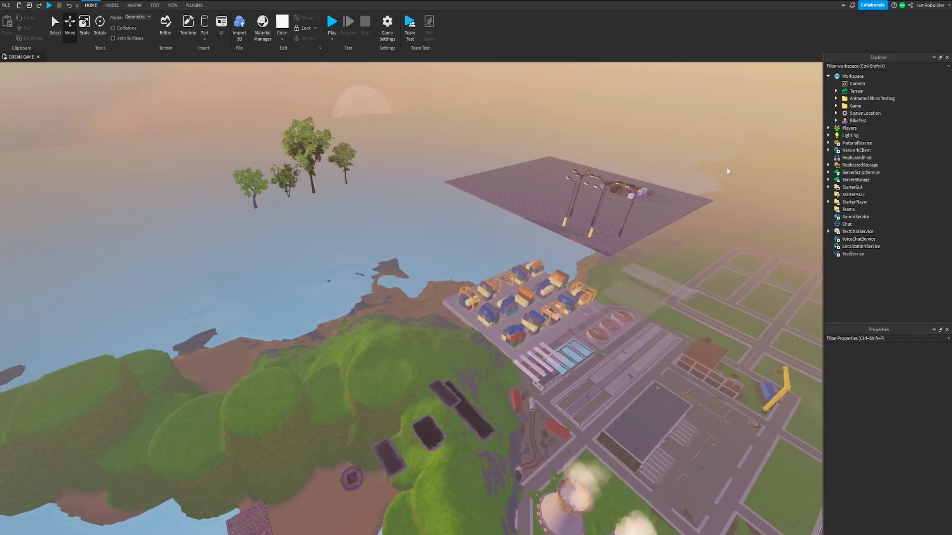
# - Fly past the crane and plaza to look straight down on the curving road intersection
pyautogui.press('w')
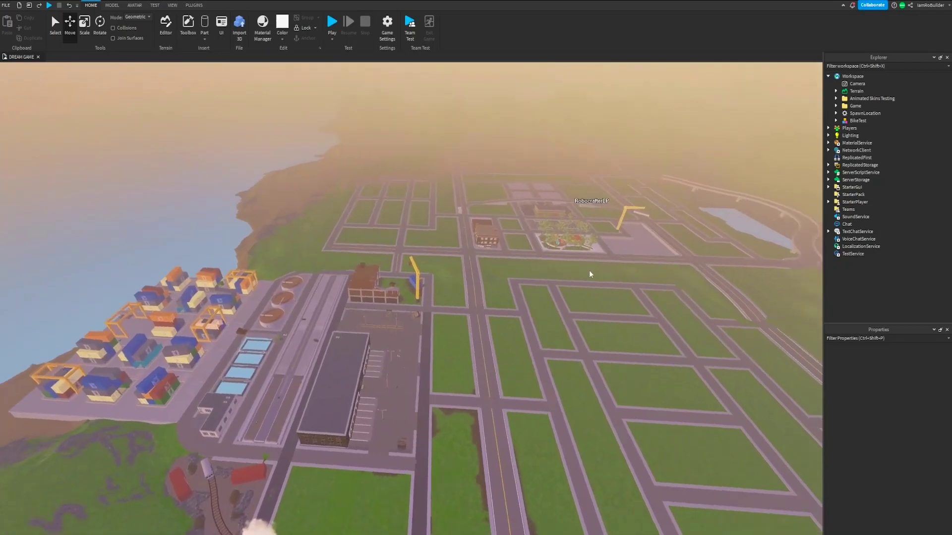
pyautogui.moveTo(589, 274); pyautogui.dragTo(589, 274, button='right')
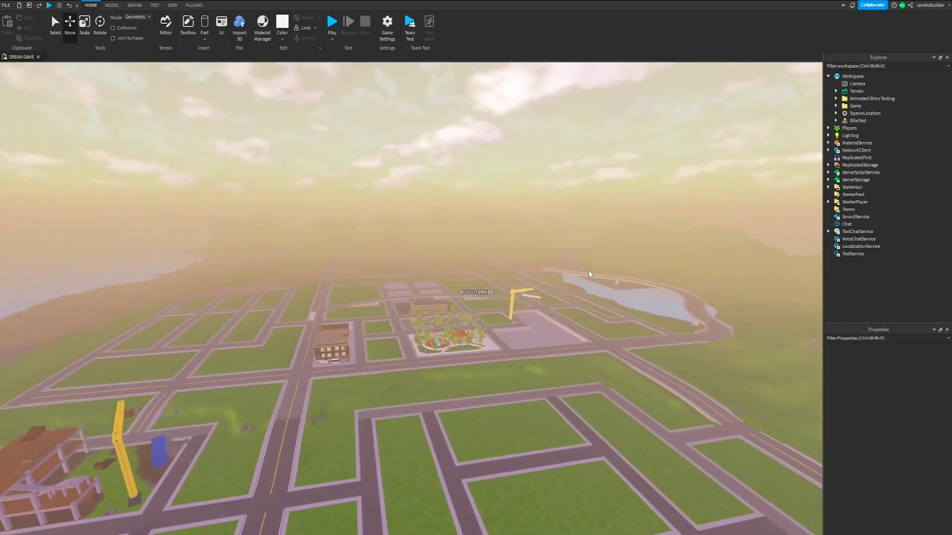
pyautogui.press('w')
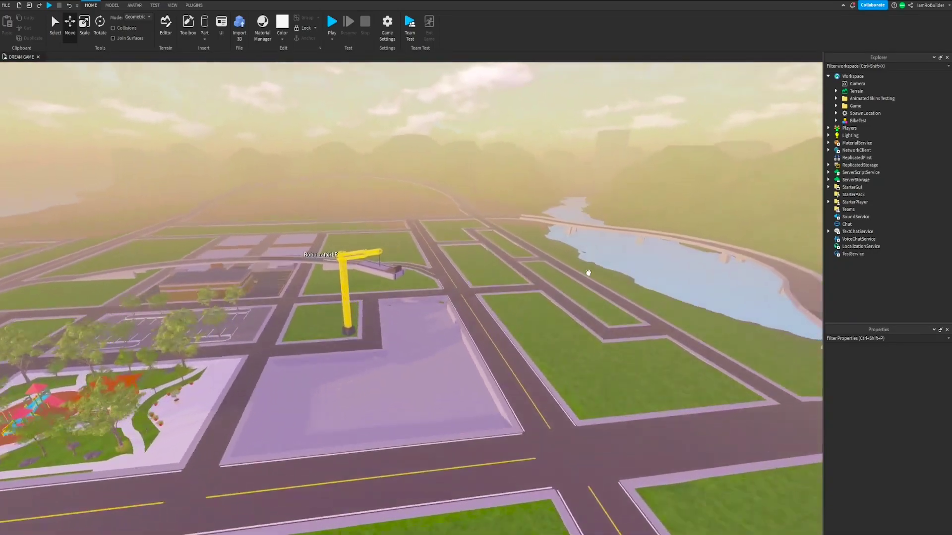
pyautogui.press('w')
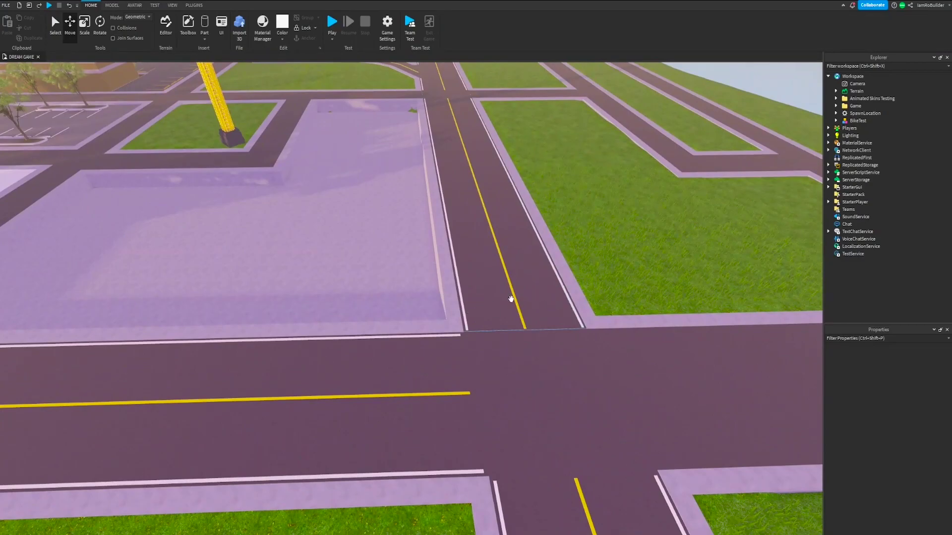
pyautogui.press('w')
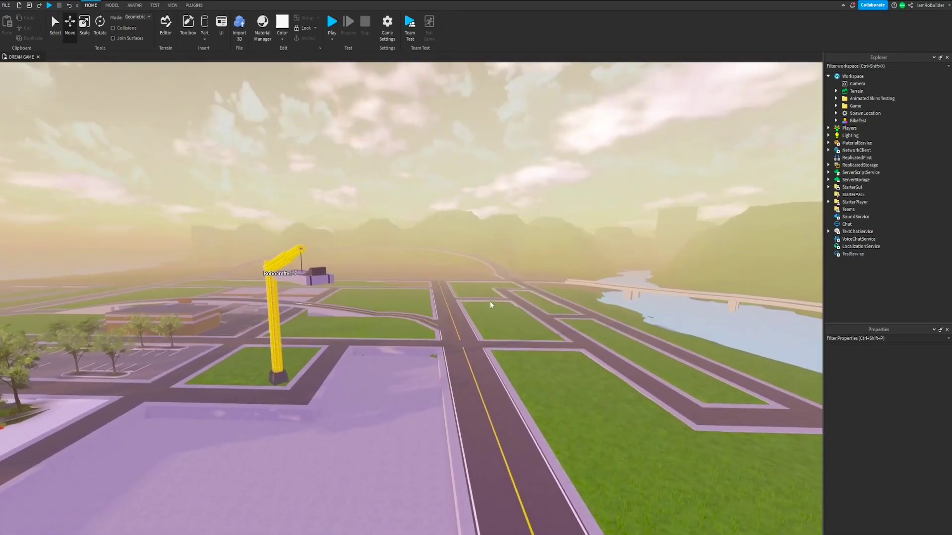
pyautogui.press('w')
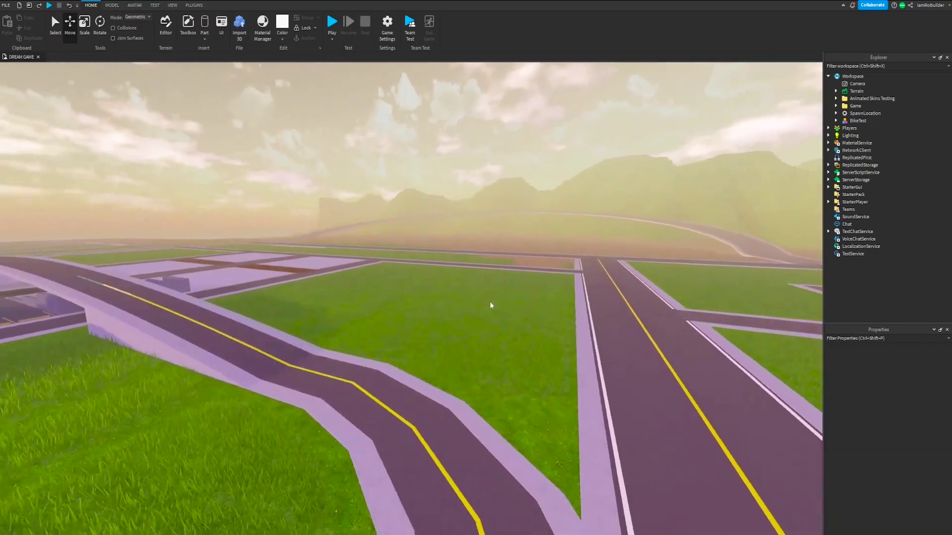
pyautogui.moveTo(489, 304); pyautogui.dragTo(506, 216, button='right')
pyautogui.press('w')
# - Pull back and fly toward the Golden Power Sports store, leveling the view on it
pyautogui.press('s')
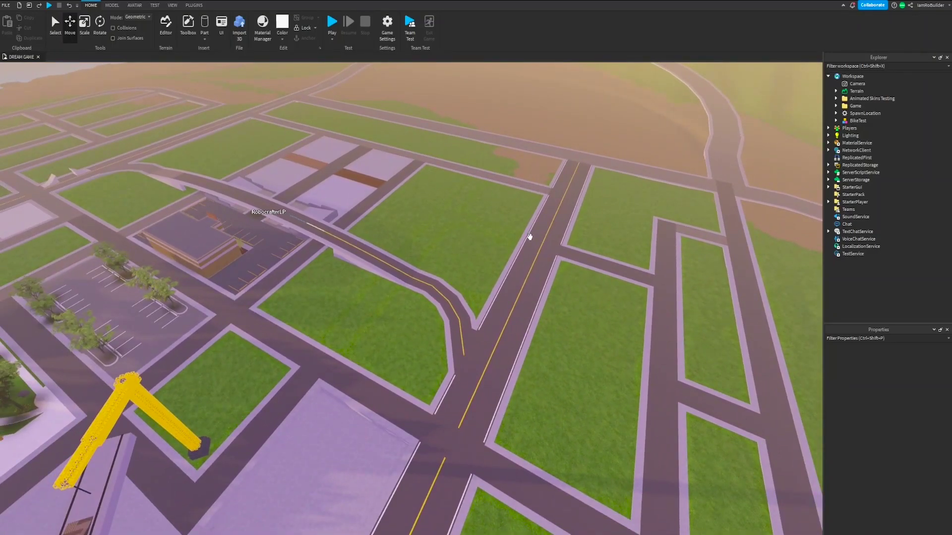
pyautogui.press('w')
pyautogui.moveTo(592, 242); pyautogui.dragTo(622, 246, button='right')
pyautogui.press('s')
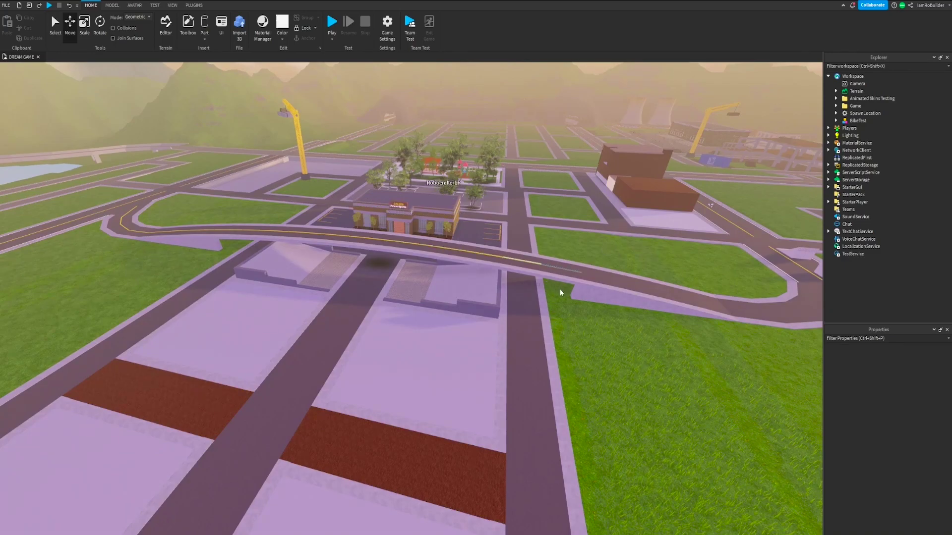
pyautogui.press('w')
pyautogui.moveTo(559, 283)
pyautogui.mouseDown(button='right')
pyautogui.moveTo(575, 295)
pyautogui.moveTo(546, 307)
pyautogui.moveTo(538, 287)
pyautogui.moveTo(554, 296)
pyautogui.mouseUp(button='right')
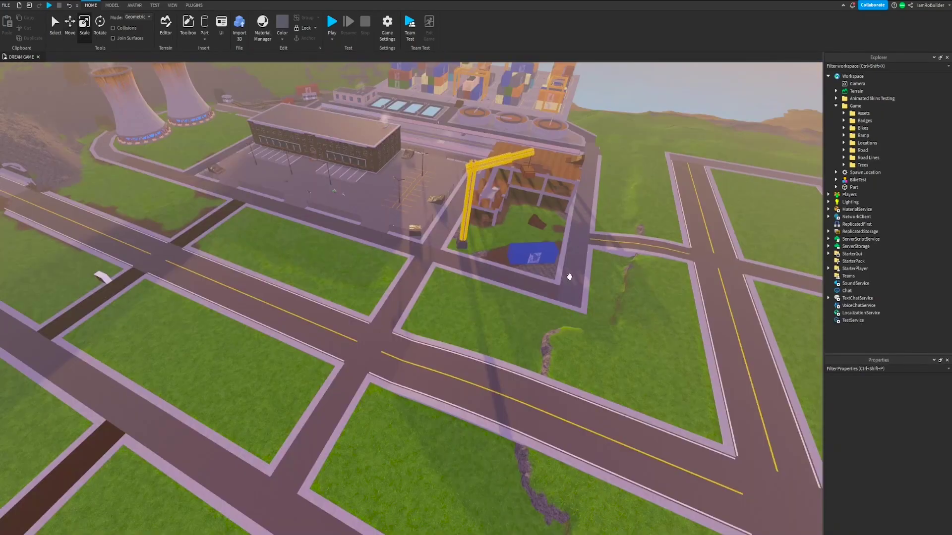
pyautogui.moveTo(565, 270); pyautogui.dragTo(565, 267, button='right')
pyautogui.scroll(2, 565, 267)
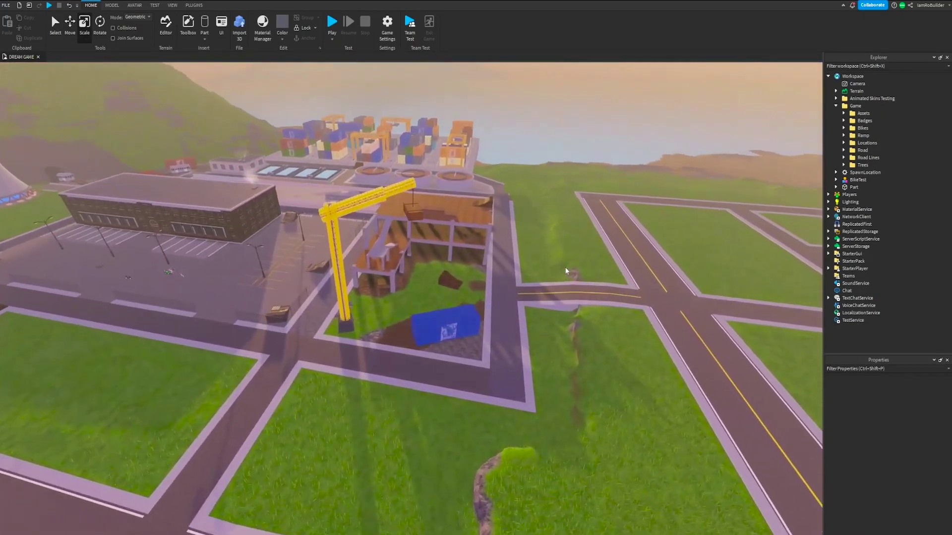
pyautogui.scroll(-6, 566, 267)
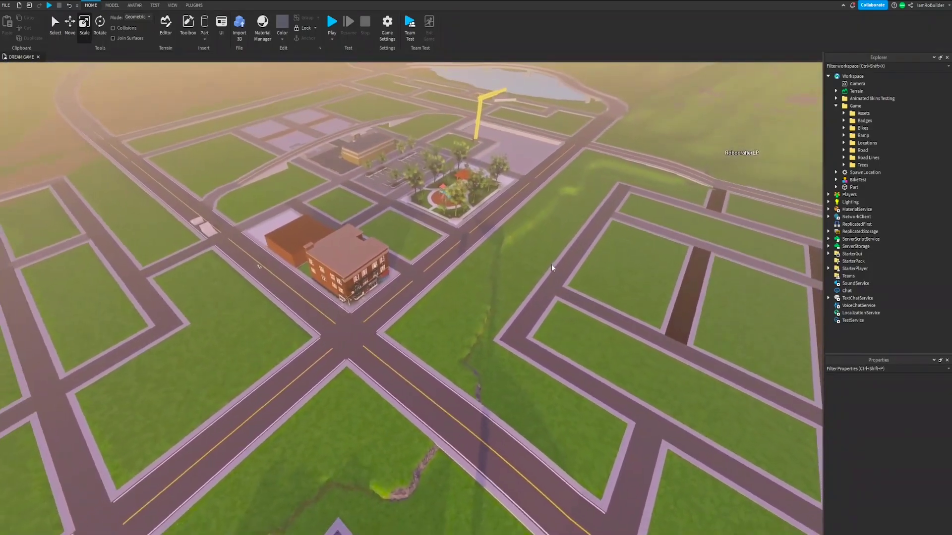
pyautogui.moveTo(551, 268); pyautogui.dragTo(387, 223, button='right')
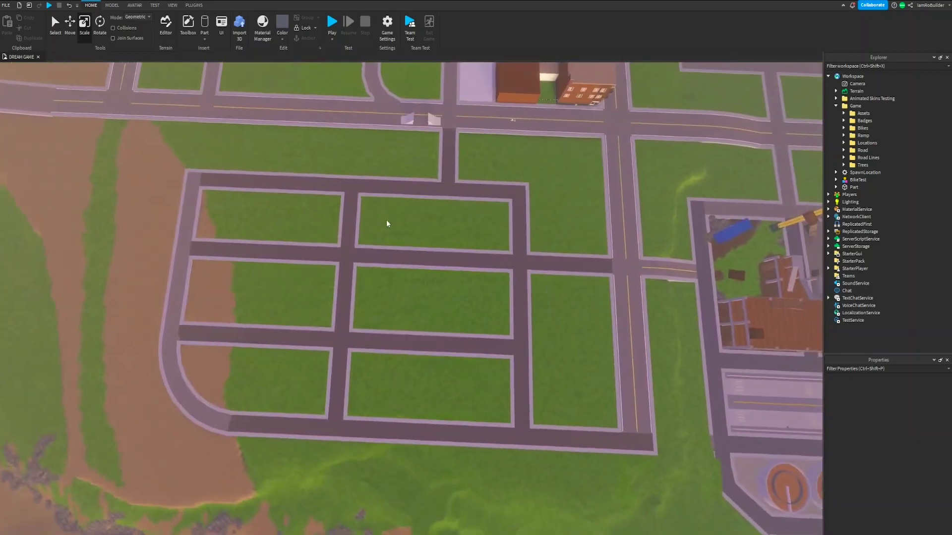
pyautogui.scroll(-2, 387, 223)
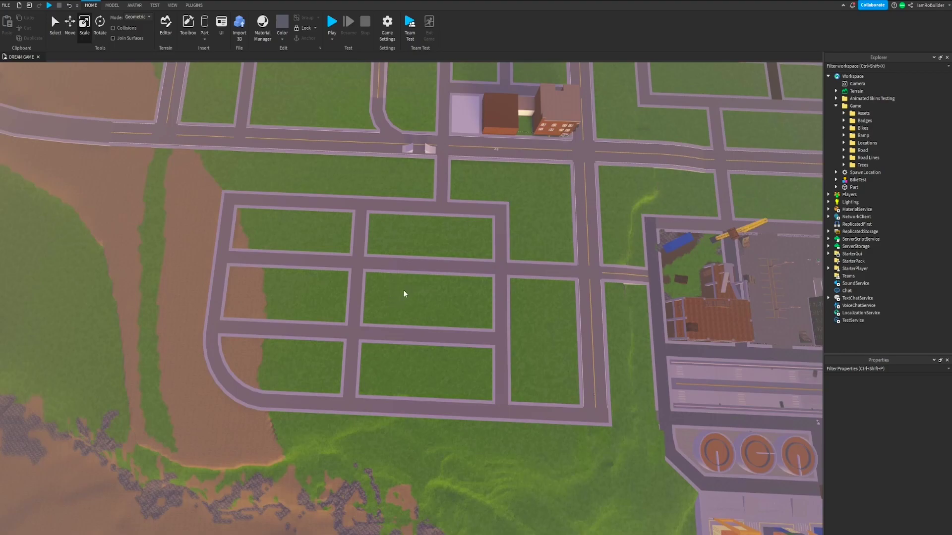
pyautogui.scroll(-2, 404, 291)
pyautogui.moveTo(441, 307); pyautogui.dragTo(518, 293, button='right')
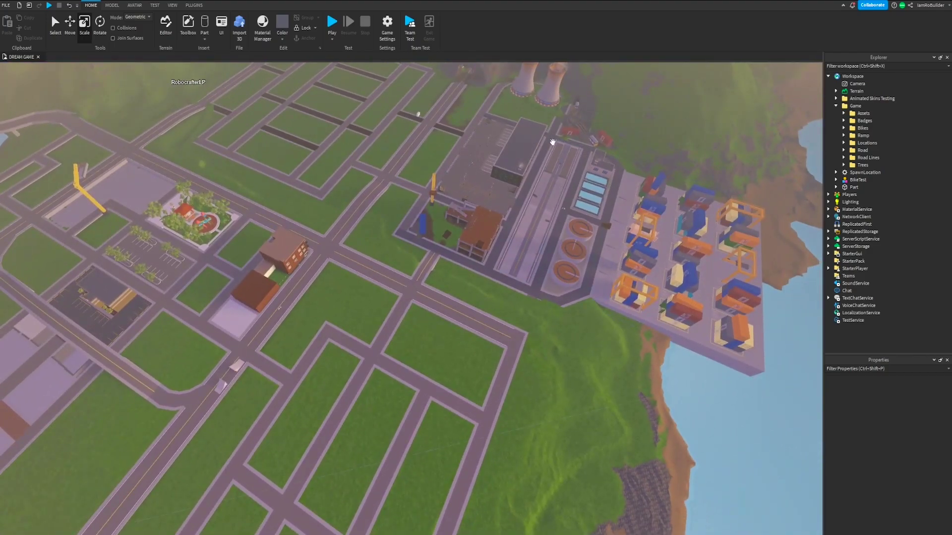
pyautogui.moveTo(556, 175); pyautogui.dragTo(542, 237, button='right')
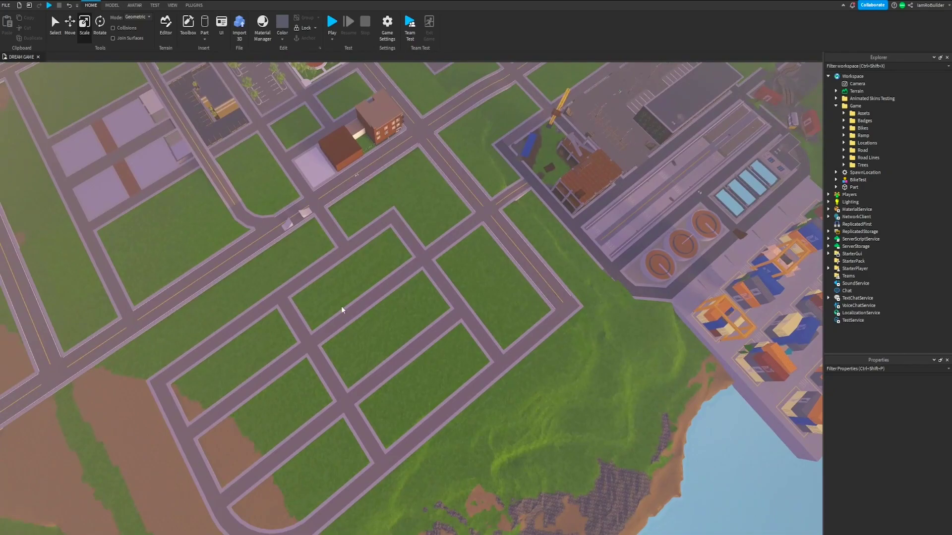
pyautogui.moveTo(428, 270); pyautogui.dragTo(437, 294, button='right')
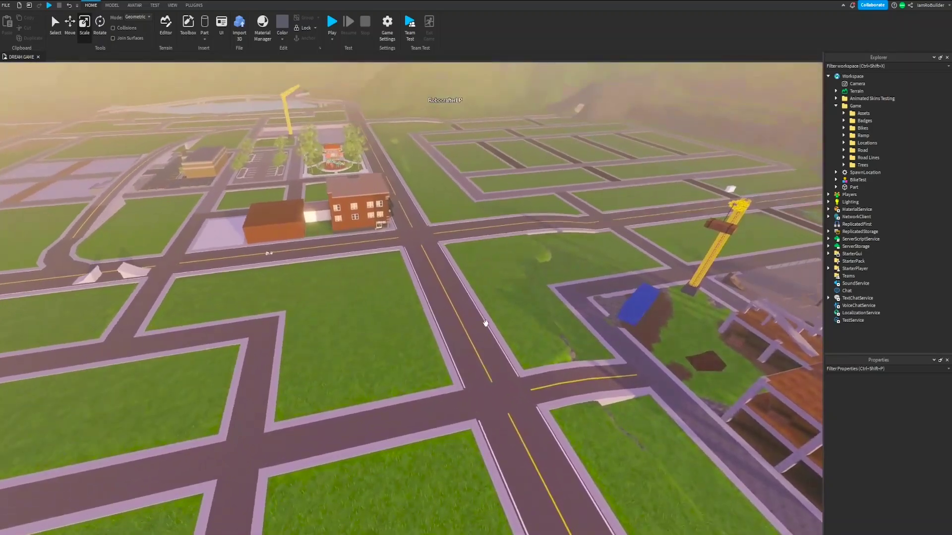
pyautogui.moveTo(485, 323); pyautogui.dragTo(486, 327, button='right')
pyautogui.scroll(5, 486, 324)
pyautogui.scroll(5, 486, 326)
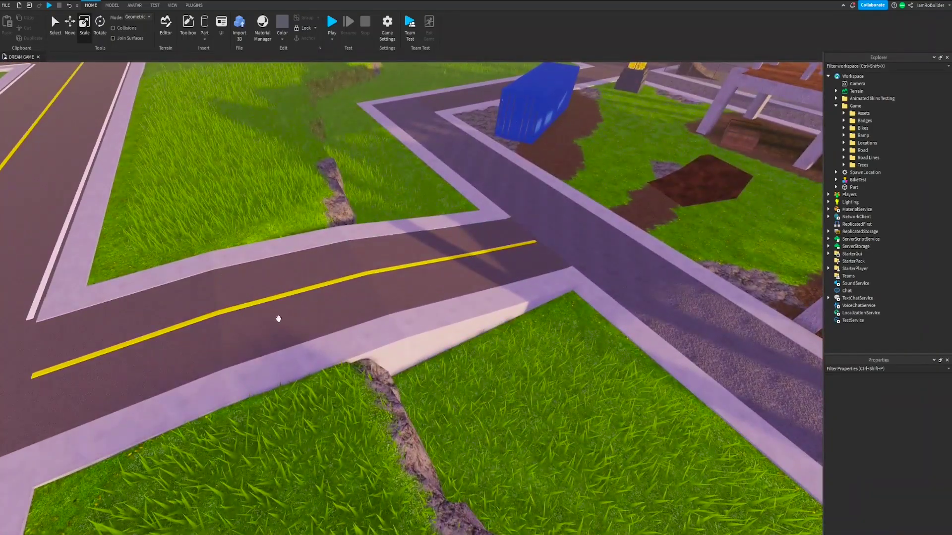
pyautogui.scroll(-5, 436, 314)
pyautogui.moveTo(437, 314); pyautogui.dragTo(361, 294, button='right')
pyautogui.scroll(5, 436, 317)
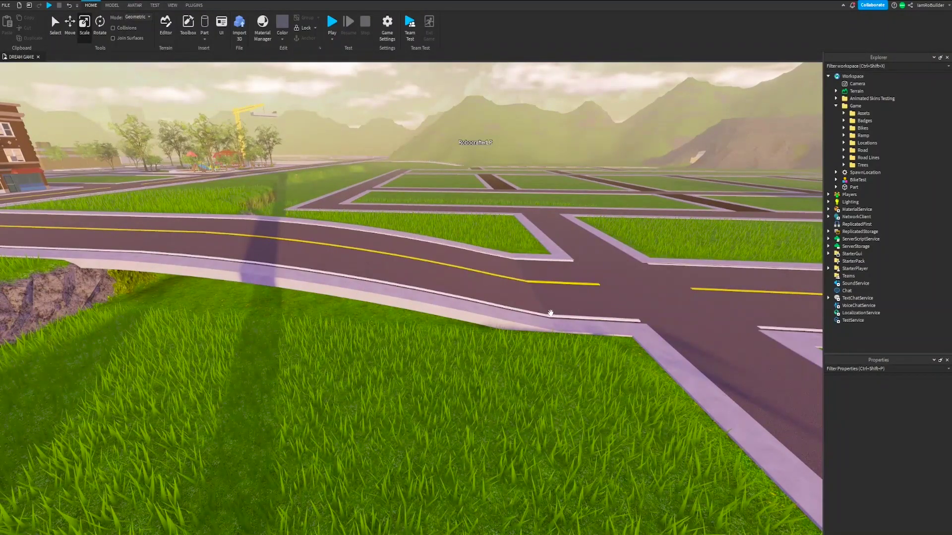
pyautogui.moveTo(480, 281); pyautogui.dragTo(446, 257, button='right')
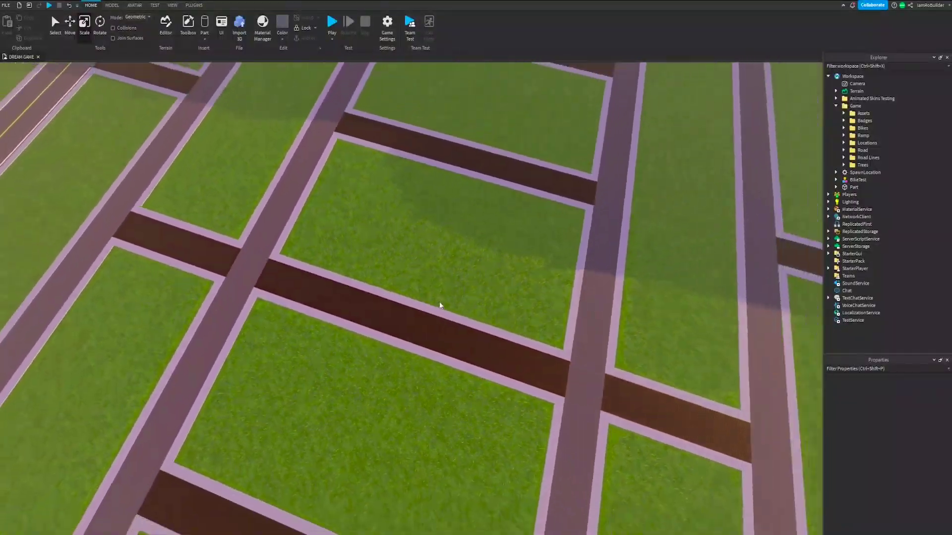
pyautogui.moveTo(440, 306); pyautogui.dragTo(469, 325, button='right')
pyautogui.scroll(10, 469, 323)
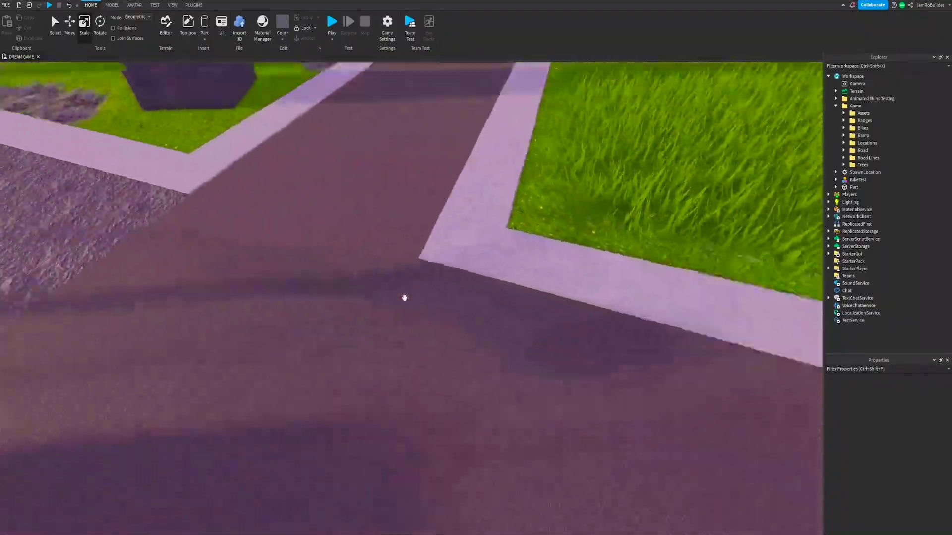
pyautogui.moveTo(405, 298); pyautogui.dragTo(405, 298, button='right')
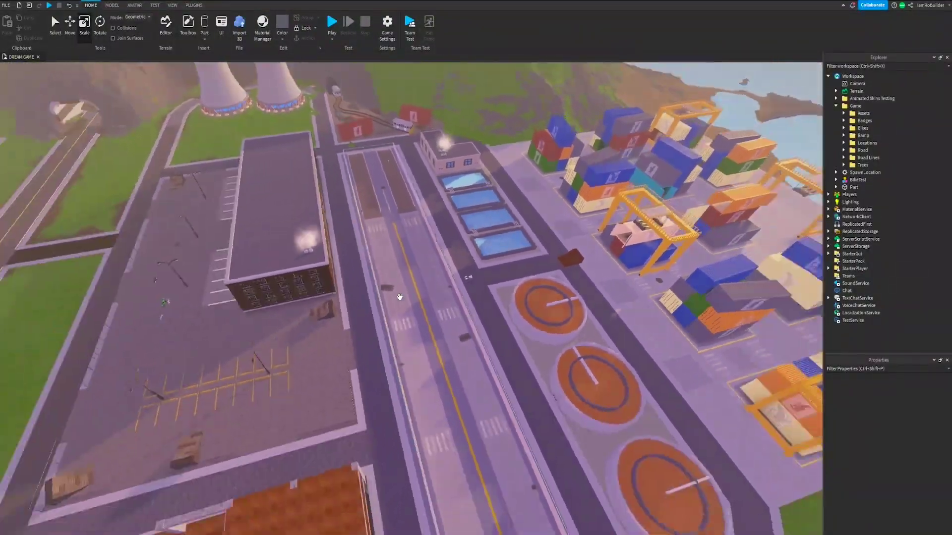
pyautogui.press('a')
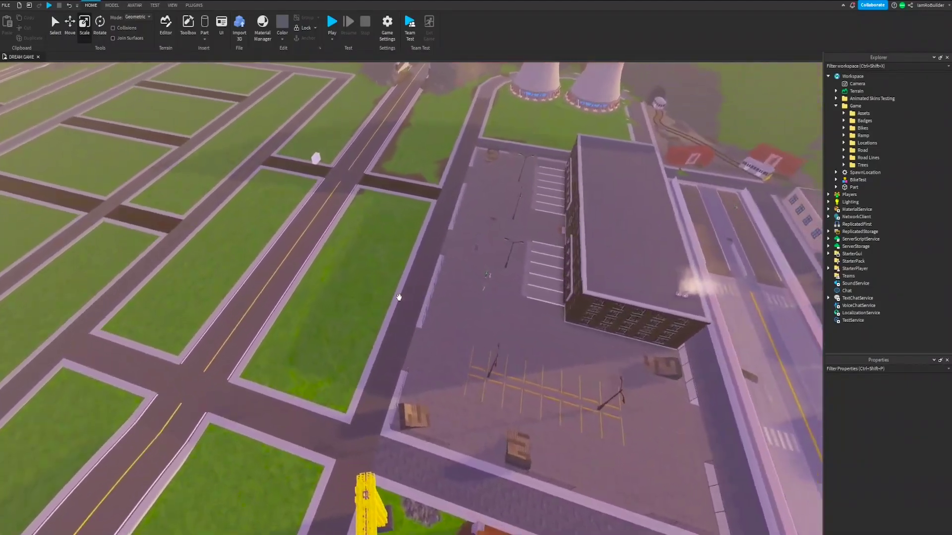
pyautogui.moveTo(398, 298); pyautogui.dragTo(399, 297, button='right')
pyautogui.press('w')
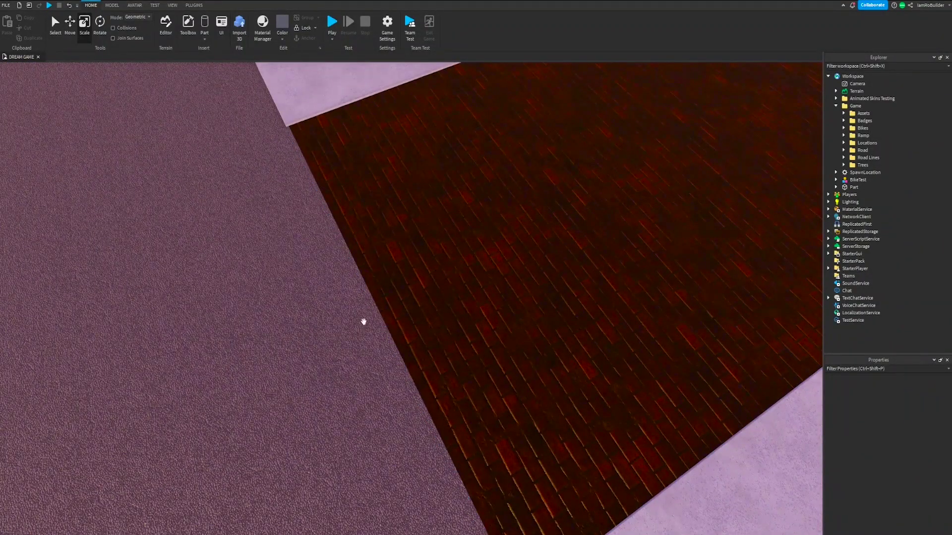
pyautogui.press('s')
pyautogui.moveTo(489, 297); pyautogui.dragTo(491, 296, button='right')
pyautogui.press('w')
pyautogui.press('s')
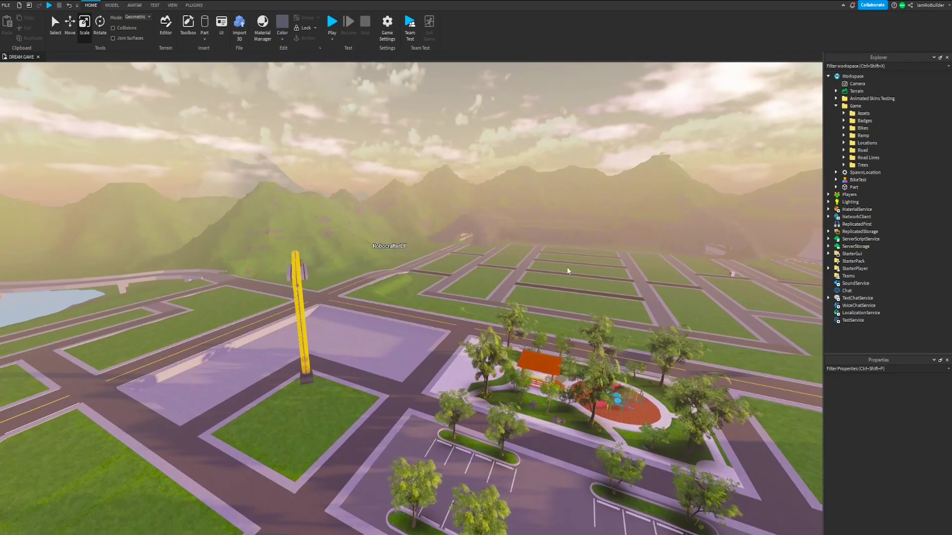
pyautogui.press('w')
pyautogui.moveTo(568, 270); pyautogui.dragTo(567, 270, button='right')
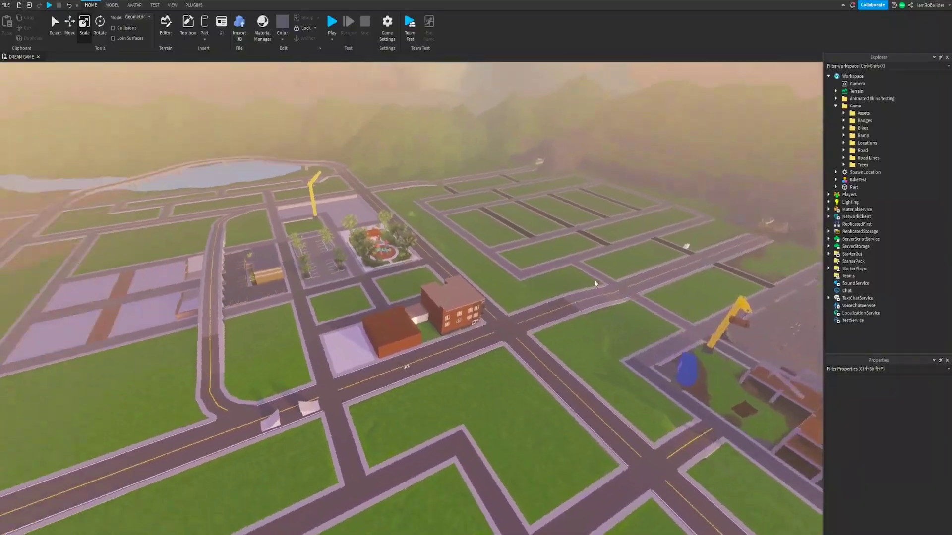
pyautogui.moveTo(593, 279); pyautogui.dragTo(594, 279, button='right')
pyautogui.press('w')
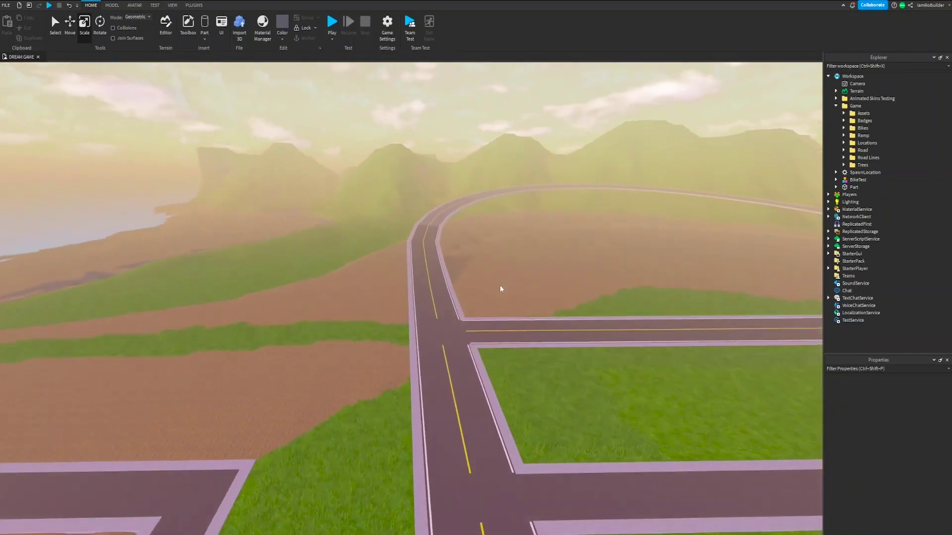
pyautogui.press('w')
pyautogui.moveTo(500, 289); pyautogui.dragTo(464, 274, button='right')
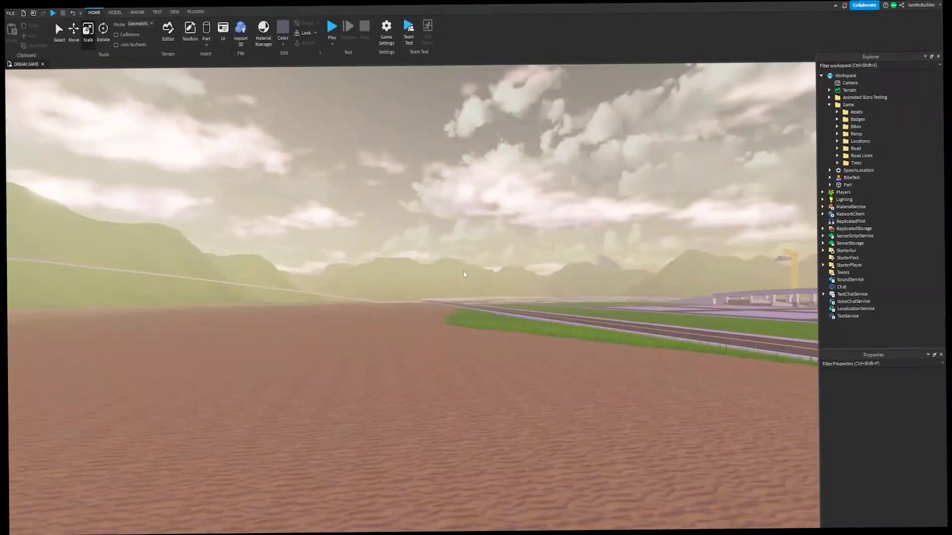
pyautogui.moveTo(464, 274); pyautogui.dragTo(470, 274, button='right')
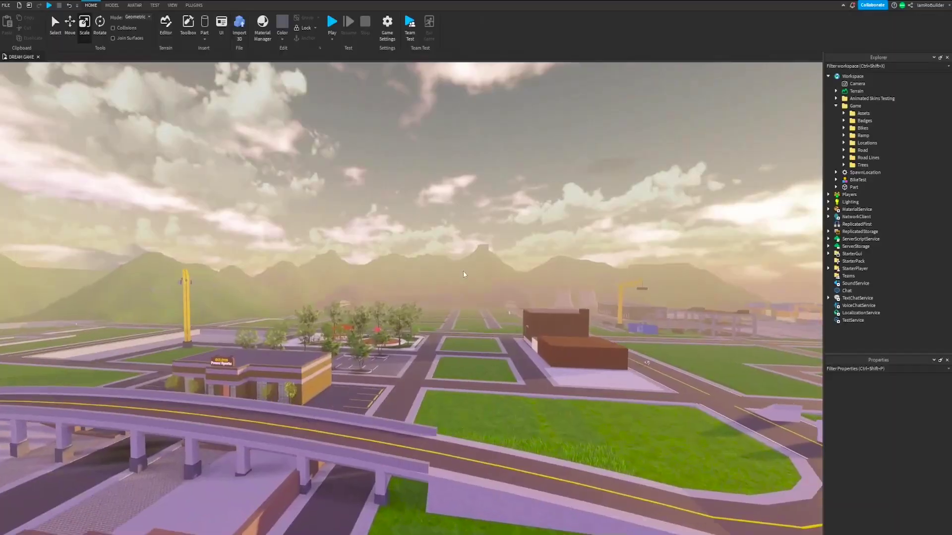
pyautogui.press('w')
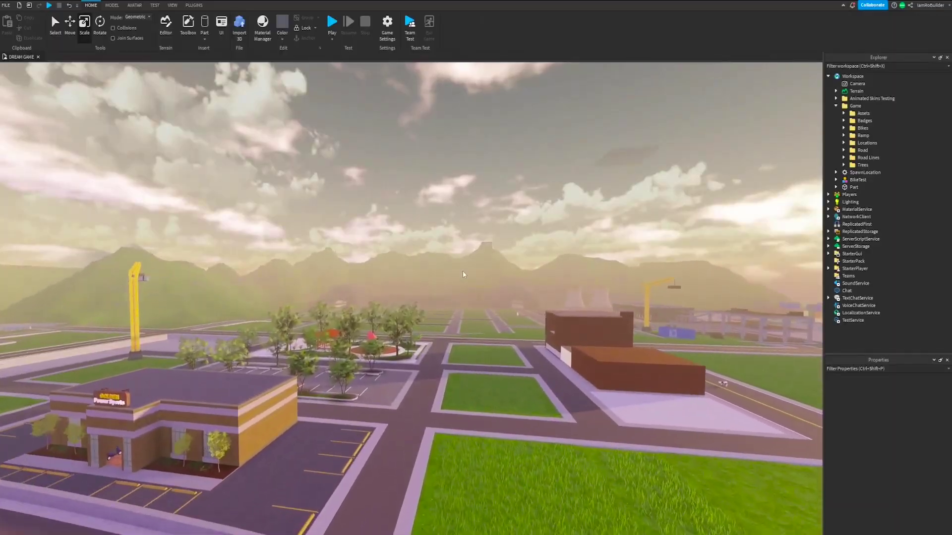
pyautogui.moveTo(463, 271); pyautogui.dragTo(463, 271, button='right')
pyautogui.press('w')
pyautogui.press('w')
pyautogui.press('s')
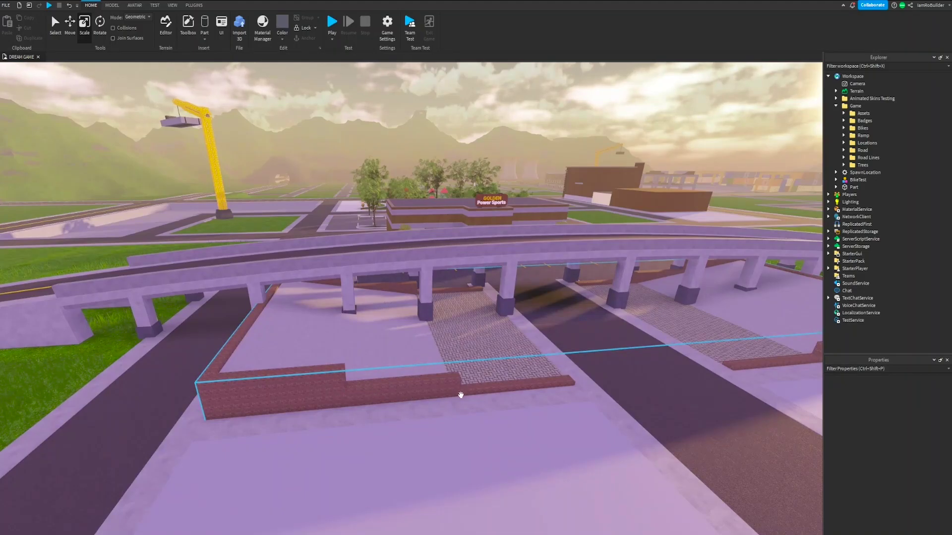
# - Fly the camera down under the overpass and look along the road beneath it
pyautogui.moveTo(519, 342); pyautogui.dragTo(547, 333, button='right')
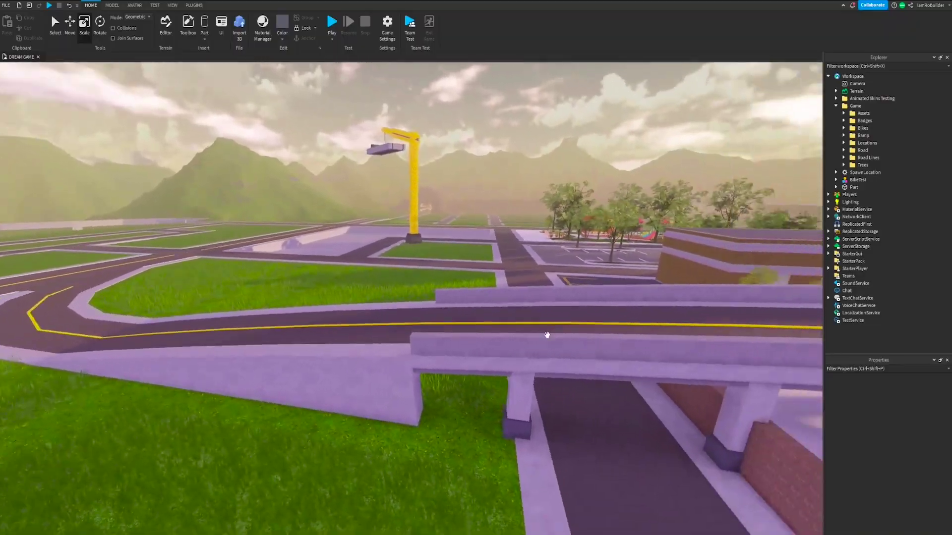
pyautogui.press('w')
pyautogui.moveTo(547, 335); pyautogui.dragTo(544, 335, button='right')
pyautogui.press('s')
pyautogui.press('w')
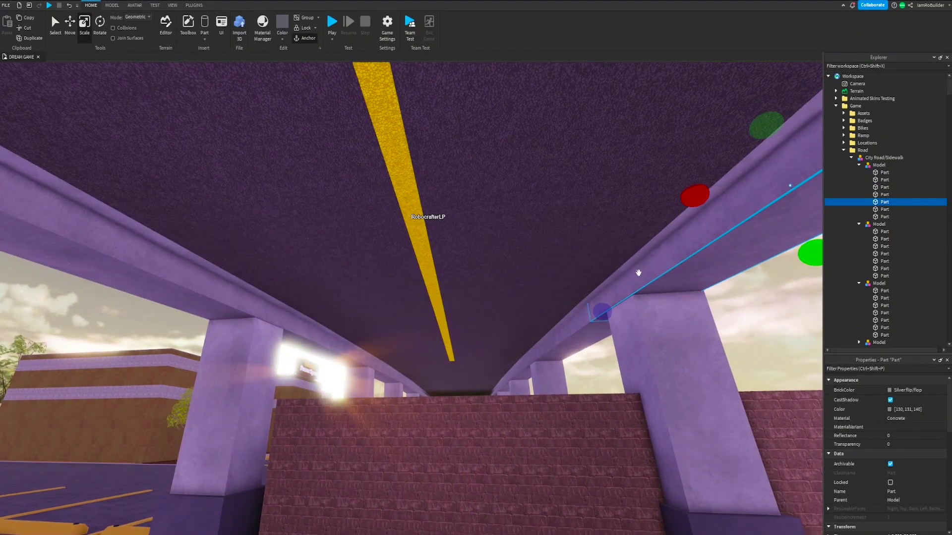
pyautogui.press('s')
pyautogui.moveTo(548, 240); pyautogui.dragTo(397, 237, button='right')
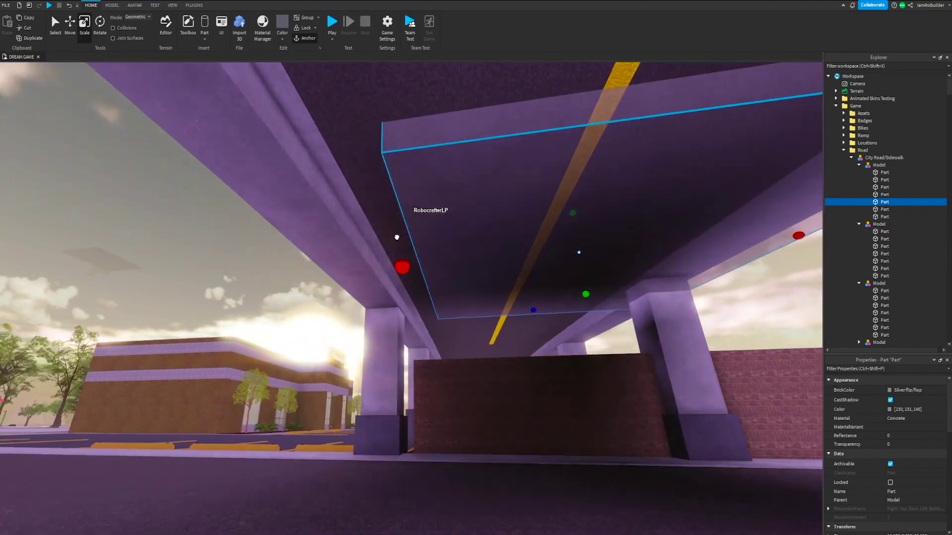
pyautogui.moveTo(372, 270); pyautogui.dragTo(451, 283, button='right')
pyautogui.press('q')
# - Inspect the overpass underside between the beams, then swing out and deselect the beam part
pyautogui.scroll(5, 451, 283)
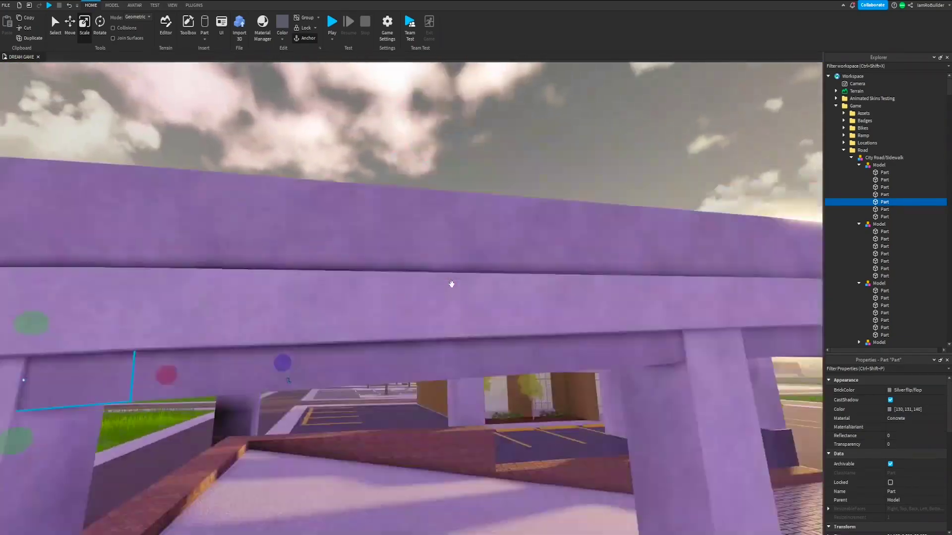
pyautogui.scroll(-5, 451, 282)
pyautogui.scroll(5, 451, 283)
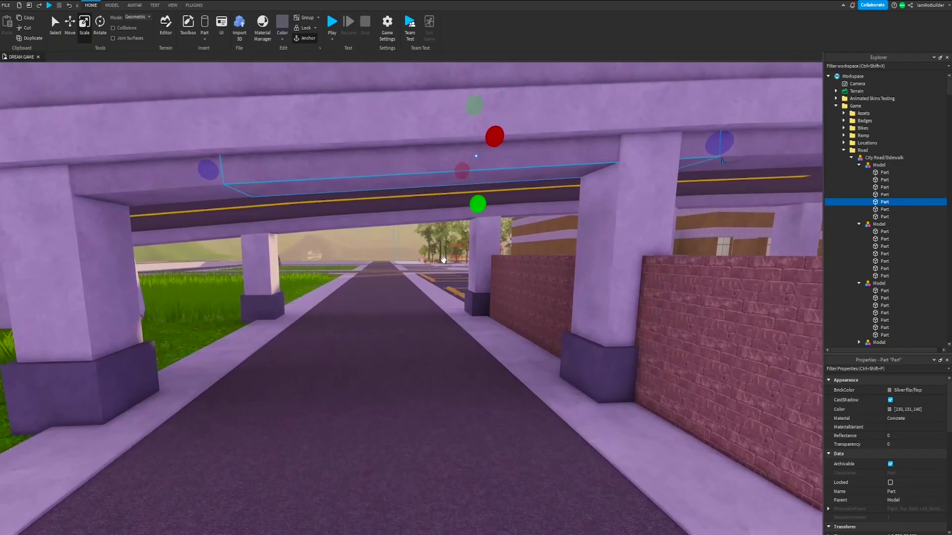
pyautogui.moveTo(451, 284); pyautogui.dragTo(444, 260, button='right')
pyautogui.moveTo(526, 279); pyautogui.dragTo(368, 213, button='right')
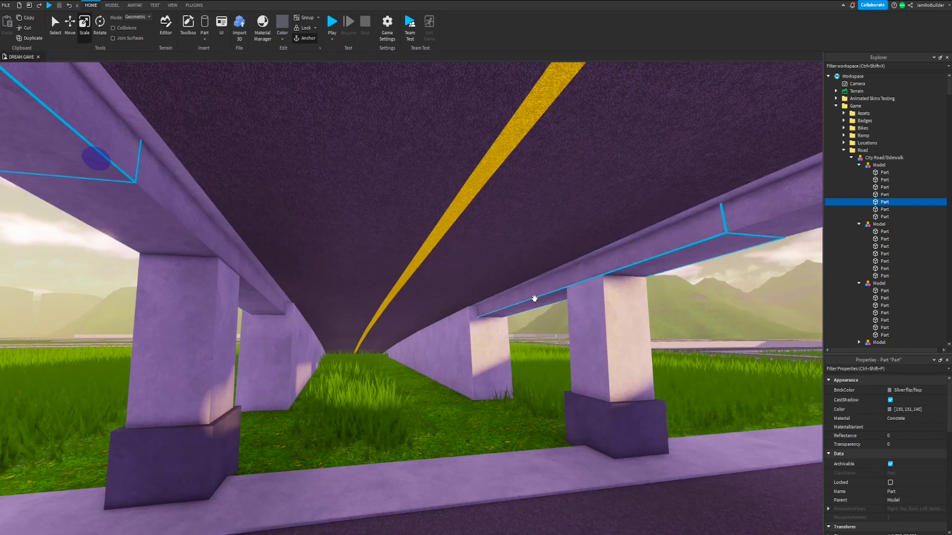
pyautogui.moveTo(535, 299); pyautogui.dragTo(491, 297, button='right')
pyautogui.scroll(-10, 491, 297)
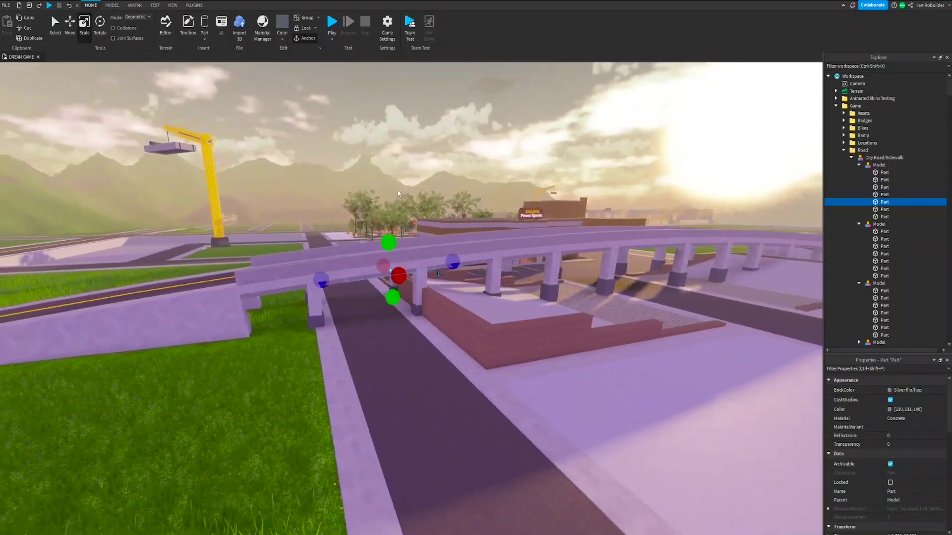
pyautogui.scroll(-5, 398, 189)
pyautogui.click(414, 207)
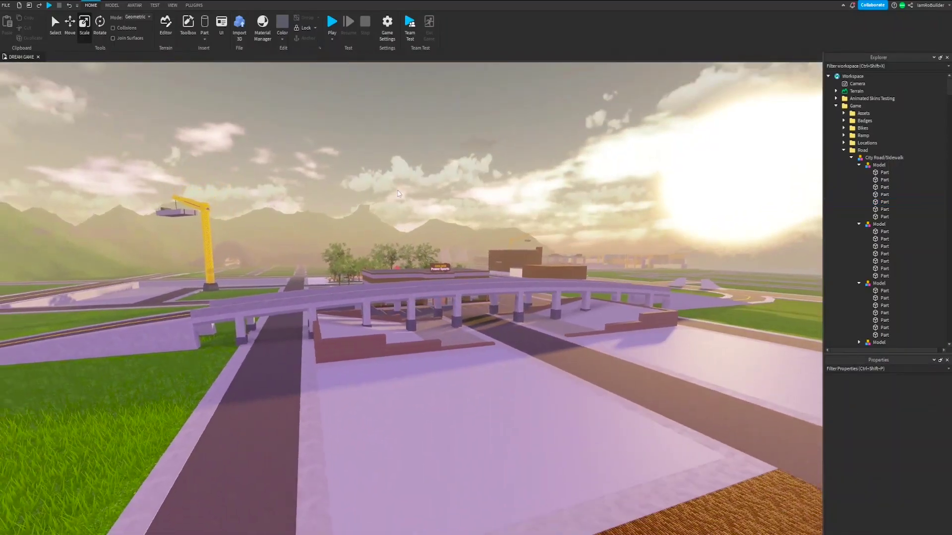
pyautogui.scroll(10, 431, 225)
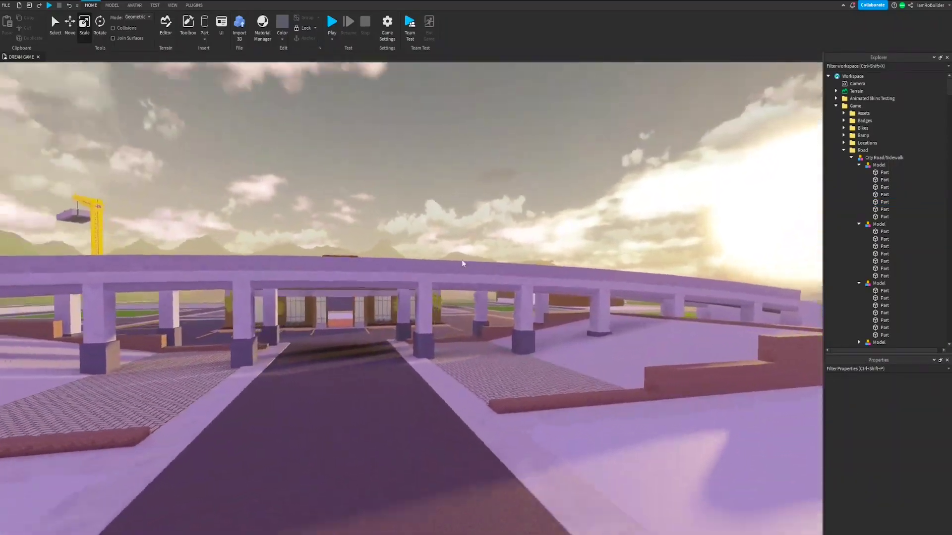
pyautogui.moveTo(462, 260); pyautogui.dragTo(462, 260, button='right')
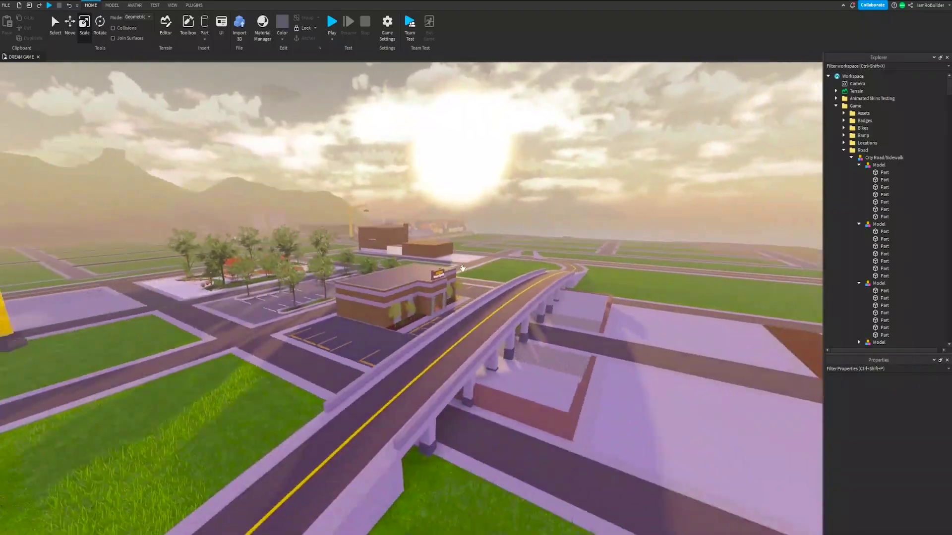